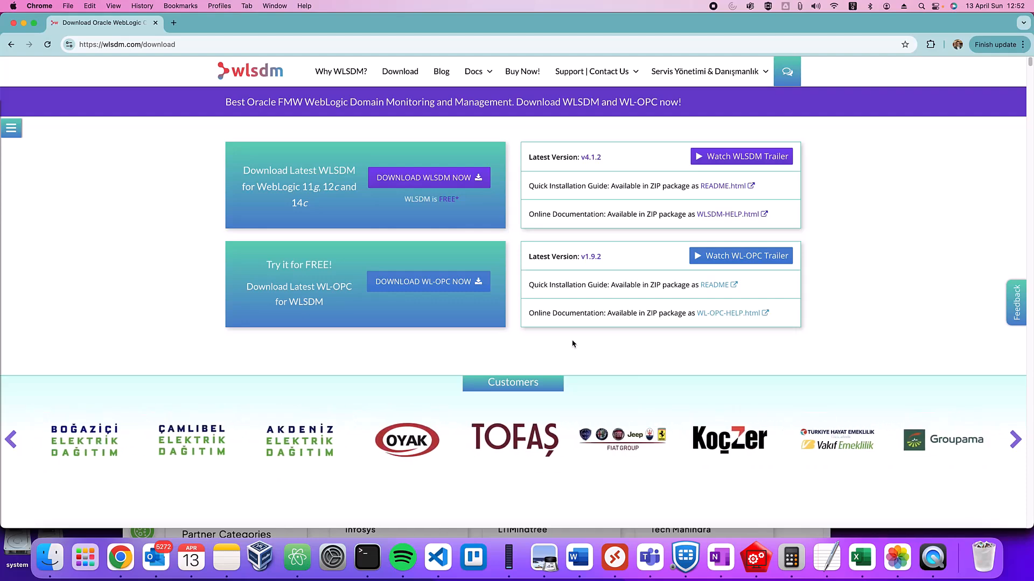
# Step: Download the latest WLSDM package and open the README's quick step-by-step installation guide for WebLogic Server 14c (14.1.2+)
pyautogui.click(426, 182)
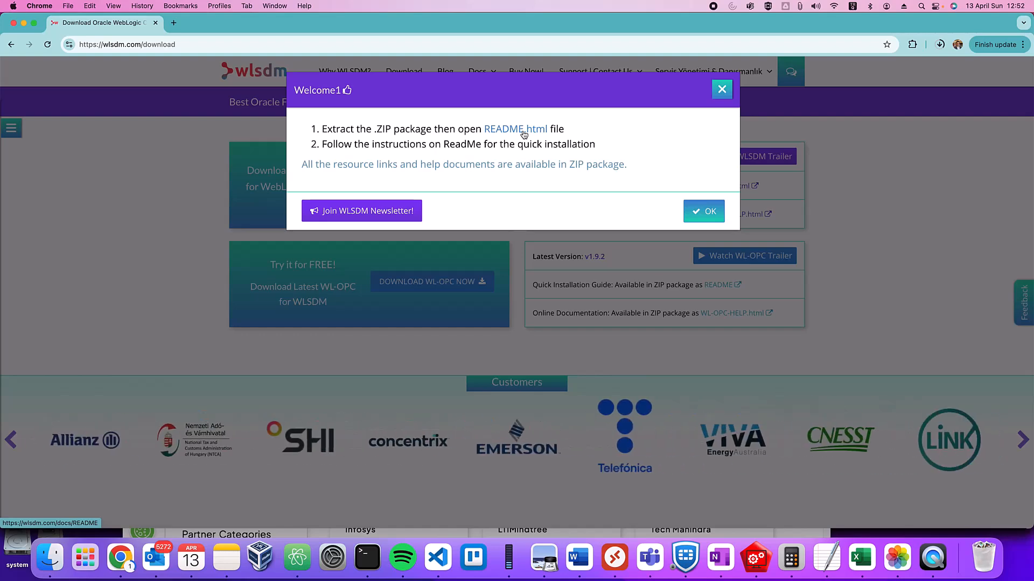
pyautogui.click(524, 134)
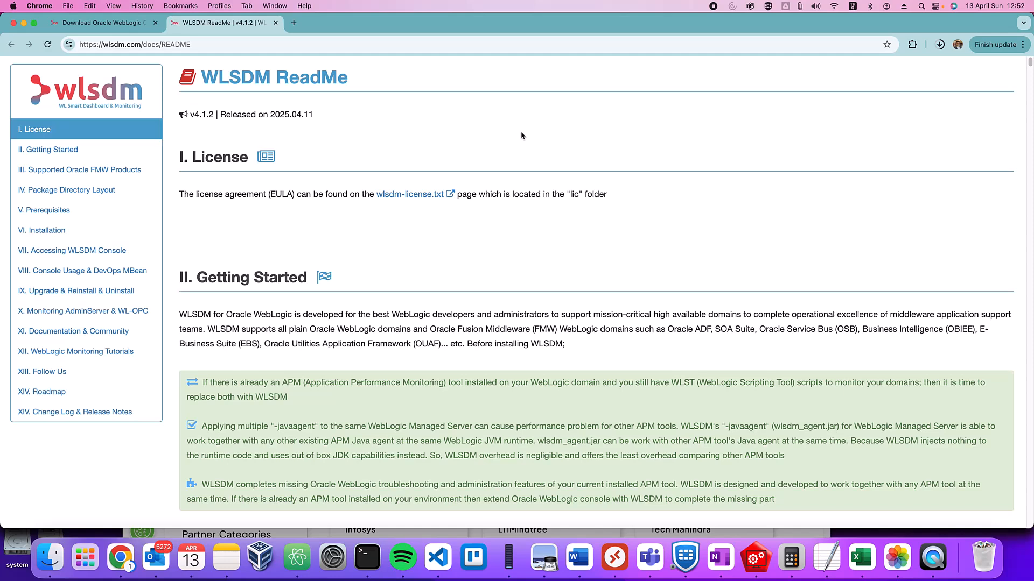
pyautogui.click(63, 233)
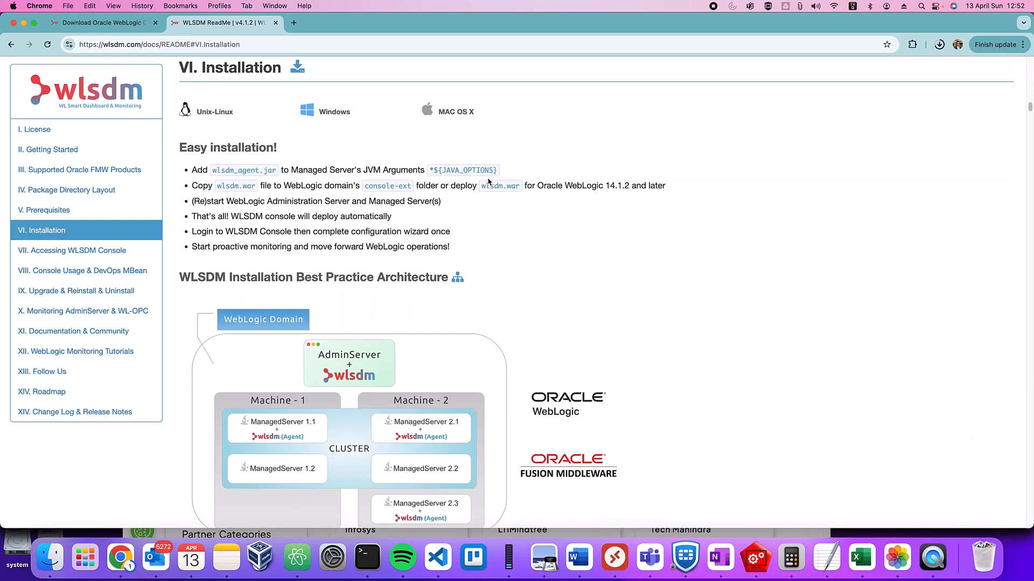
pyautogui.scroll(-7, 486, 169)
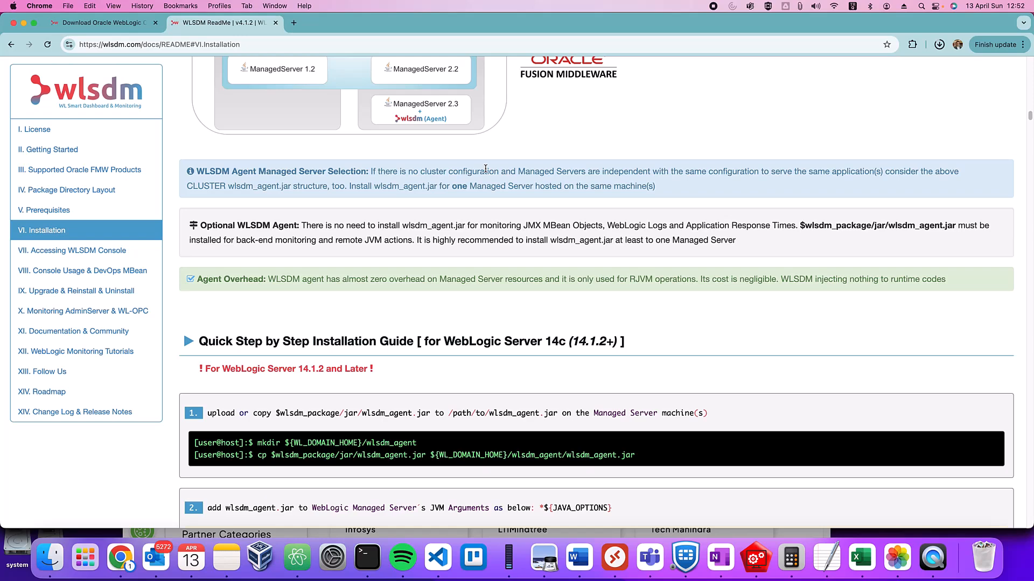
pyautogui.scroll(-1, 486, 169)
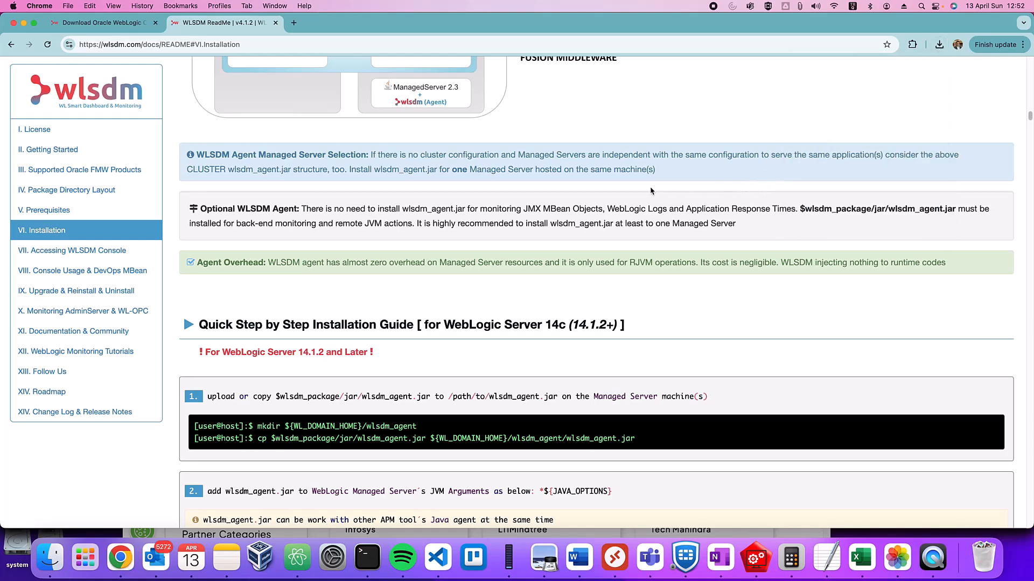
pyautogui.scroll(-1, 649, 188)
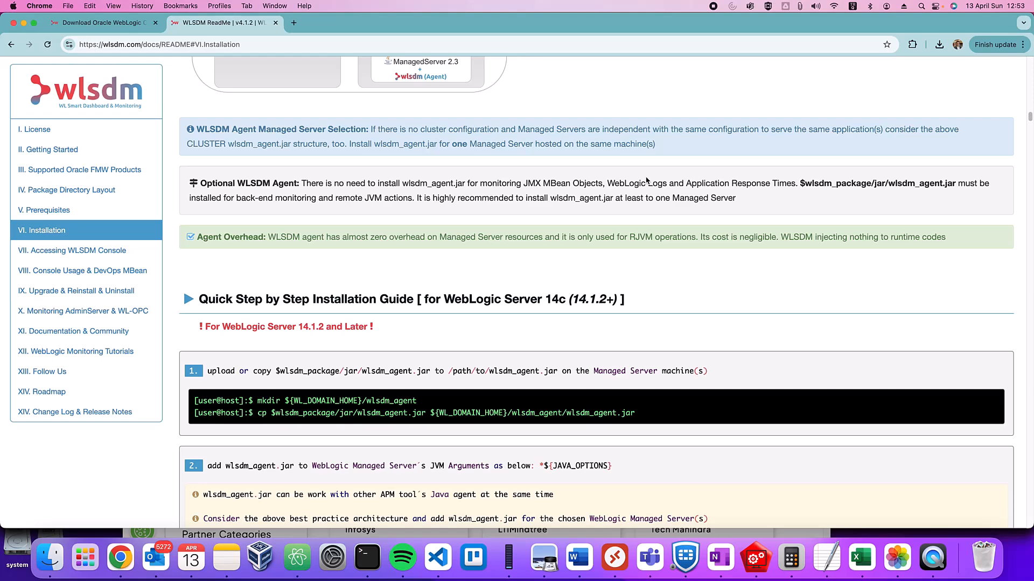
pyautogui.scroll(-5, 647, 180)
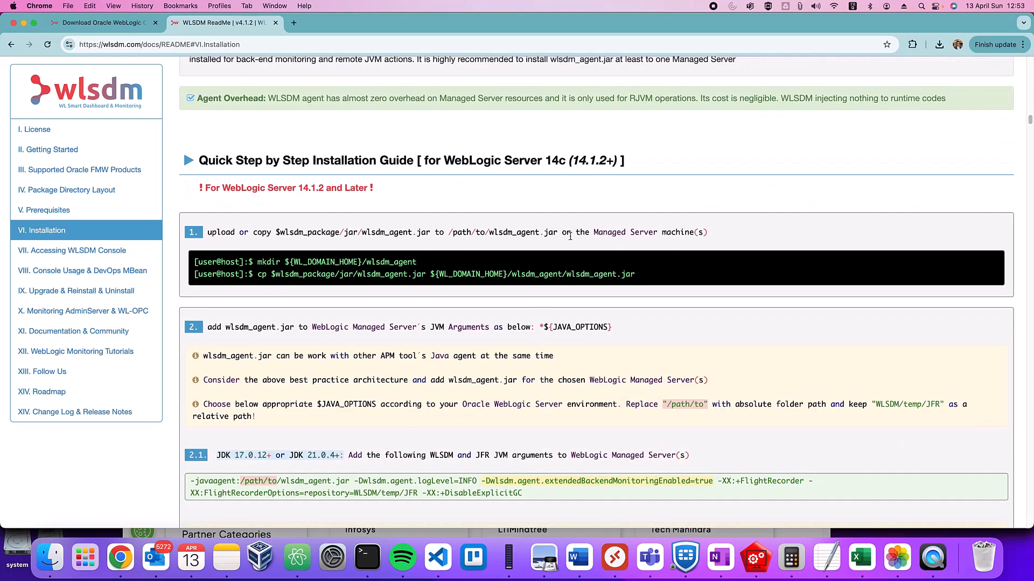
# Step: Switch to Terminal, clear the screen, change to u01/Oracle/domains/ and list its contents with ls -lrt
pyautogui.click(368, 557)
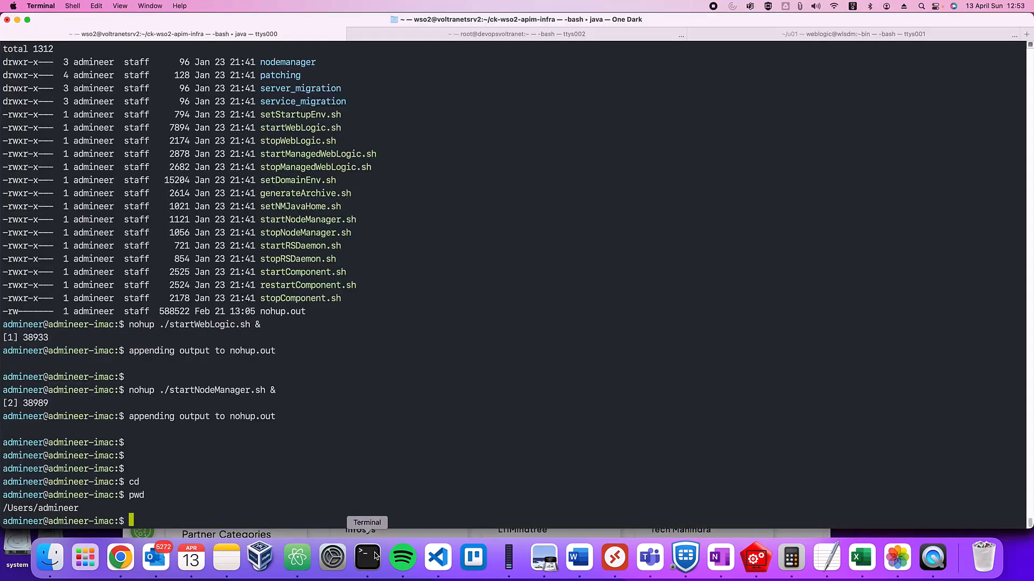
pyautogui.press('super+l')
pyautogui.write('cd u01/Oracle/domains/')
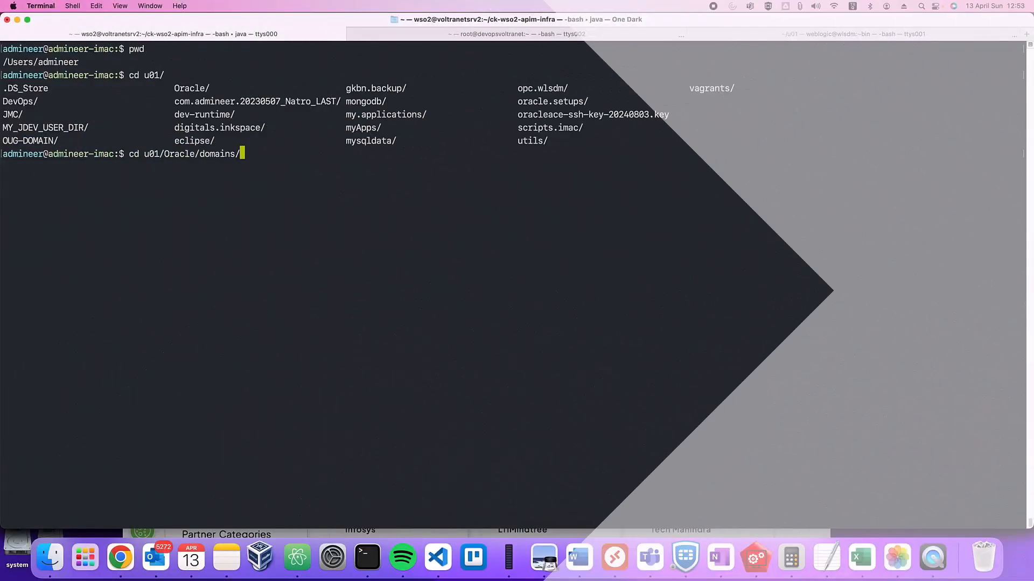
pyautogui.press('Return')
pyautogui.write('ls -lrt')
pyautogui.press('Return')
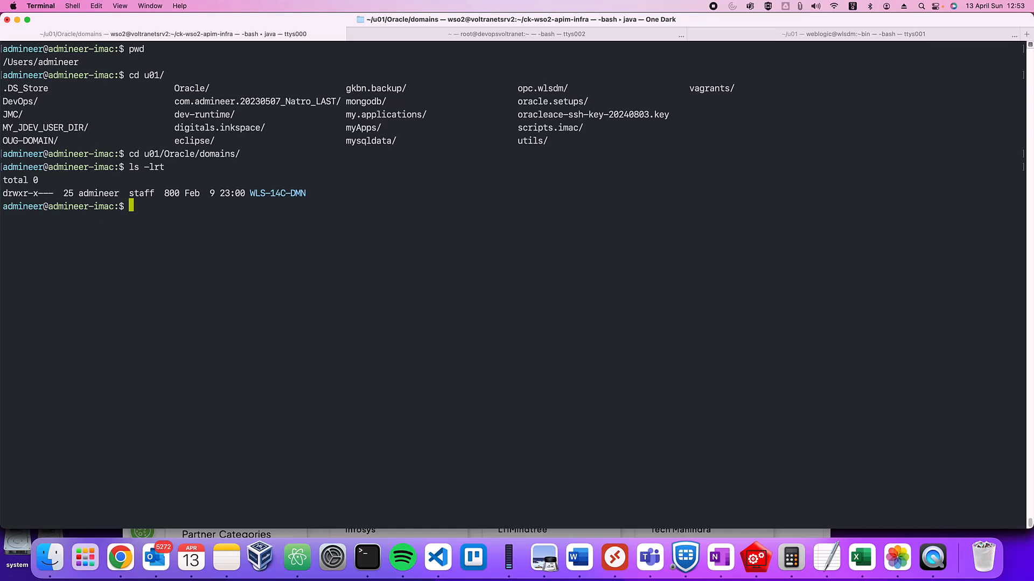
# Step: Change into the WLS-14C-DMN domain folder and list its contents with ls -lrt
pyautogui.write('cd W')
pyautogui.press('Tab')
pyautogui.press('Return')
pyautogui.write('ls -lrt')
pyautogui.press('Return')
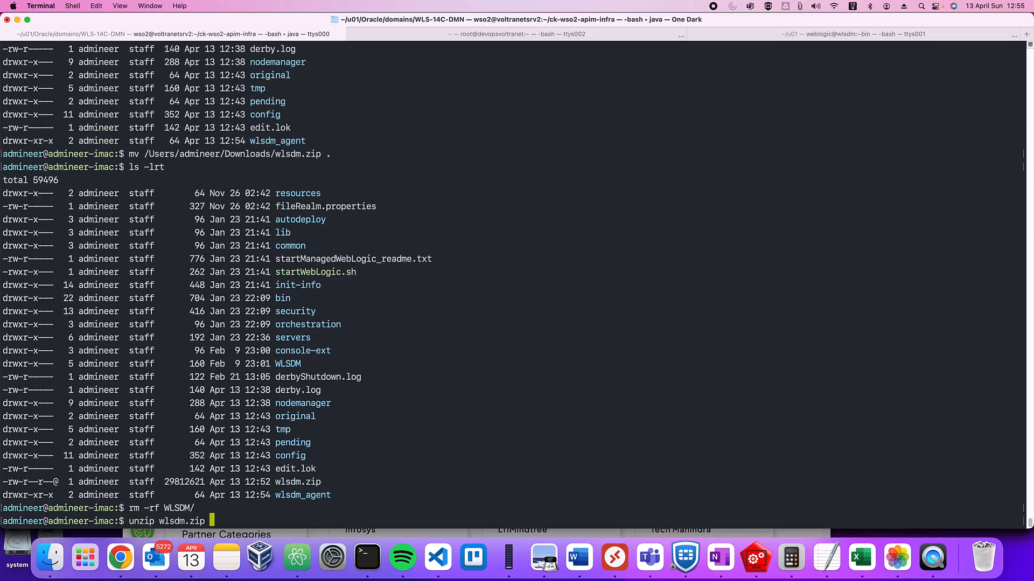
# Step: Unzip wlsdm.zip in the domain folder and list the folder contents with ls -lrt
pyautogui.press('Return')
pyautogui.write('ls -lrt')
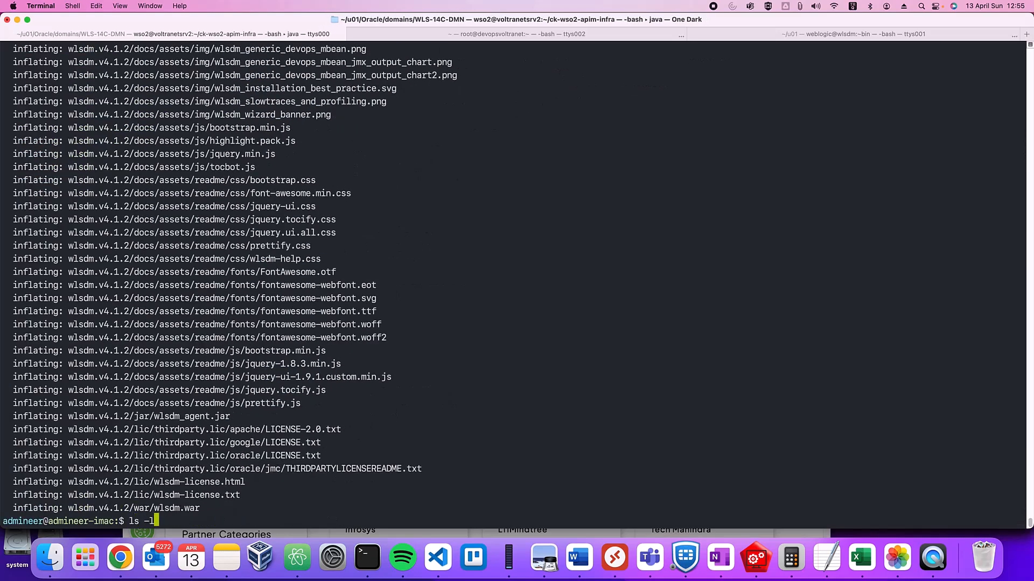
pyautogui.press('Return')
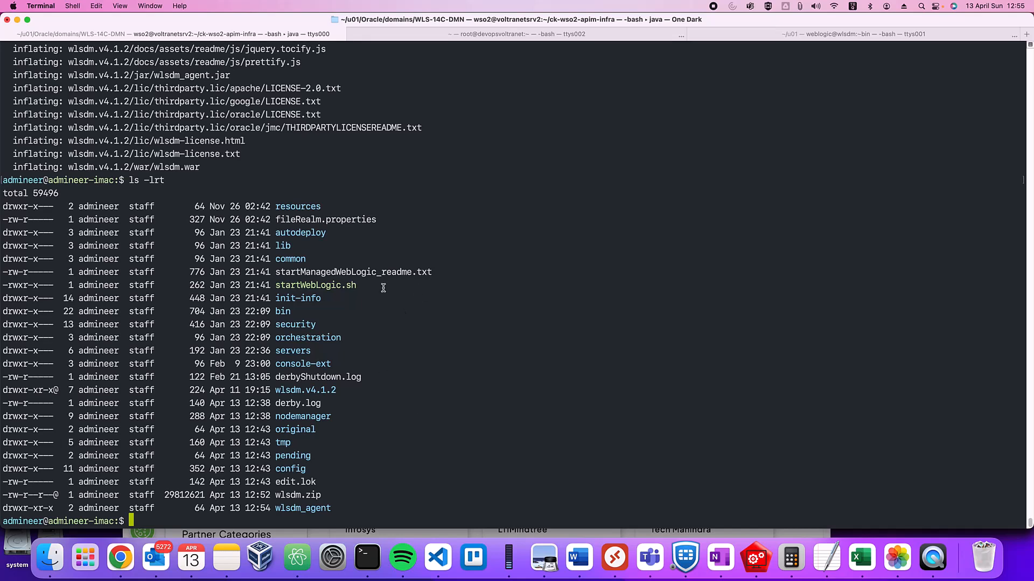
# Step: Copy wlsdm.v4.1.2/jar/wlsdm_agent.jar into the wlsdm_agent folder of the domain
pyautogui.moveTo(336, 390); pyautogui.dragTo(270, 388)
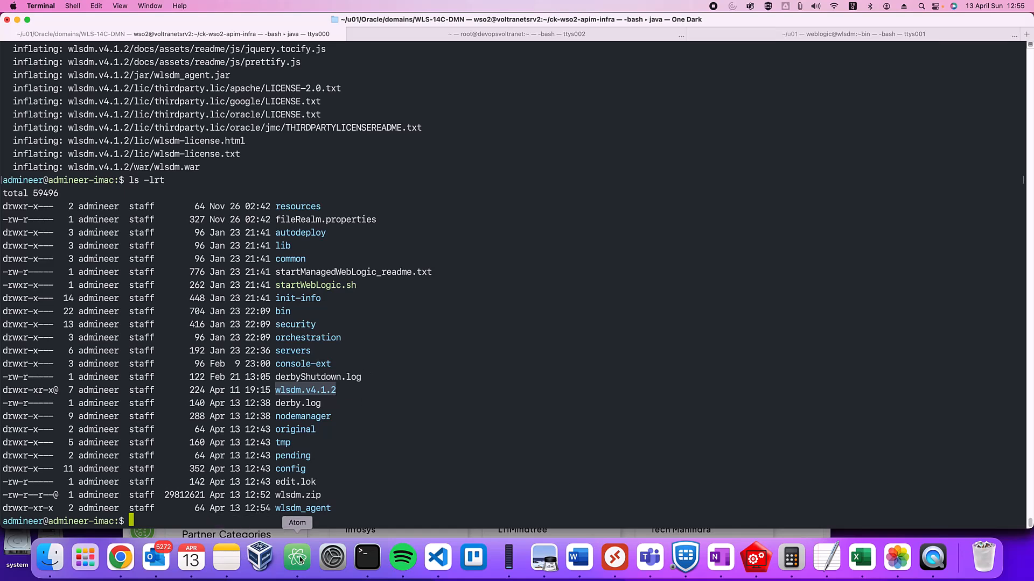
pyautogui.click(346, 404)
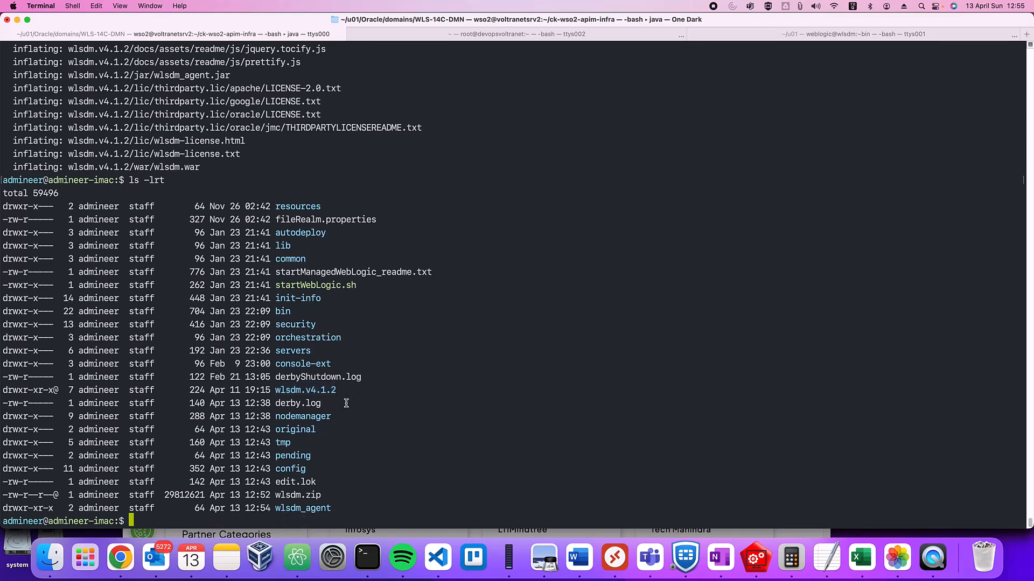
pyautogui.write('cp wlsdm.v4.1.2/jar/wlsdm_agent.jar wlsdm_agent/.')
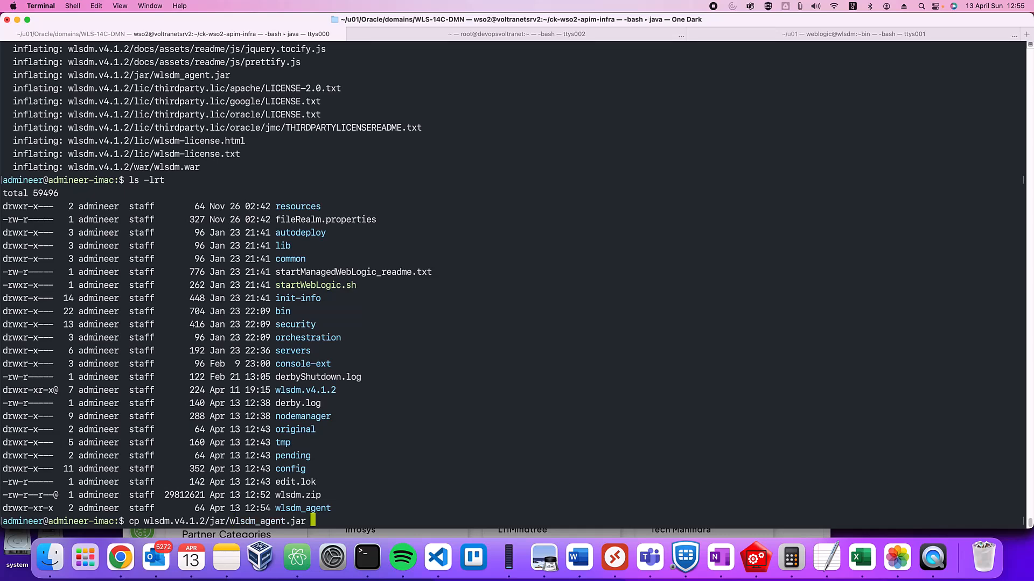
pyautogui.press('Return')
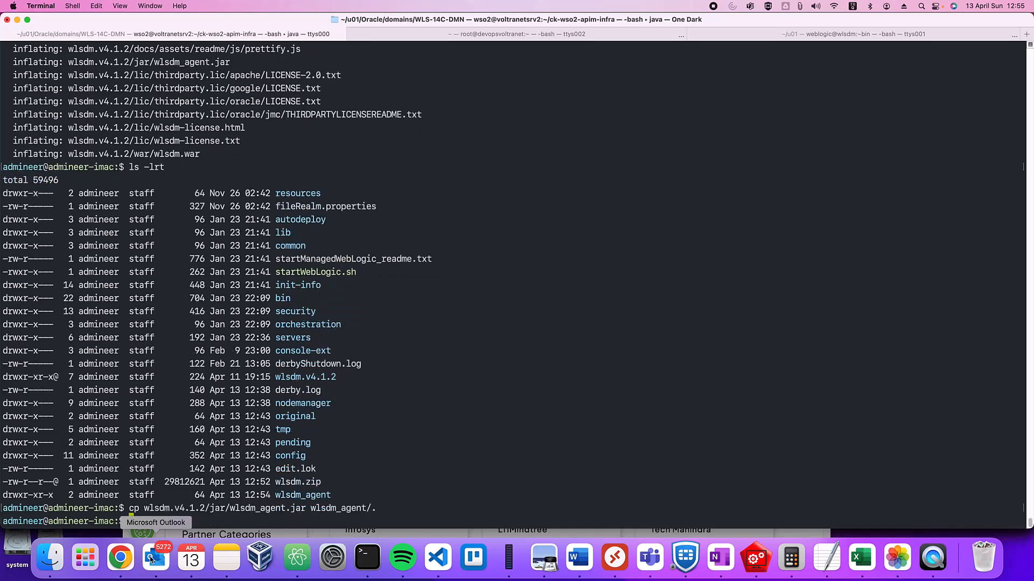
# Step: Switch back to the README in Chrome and copy the -javaagent JVM arguments line given in step 2.1
pyautogui.click(122, 559)
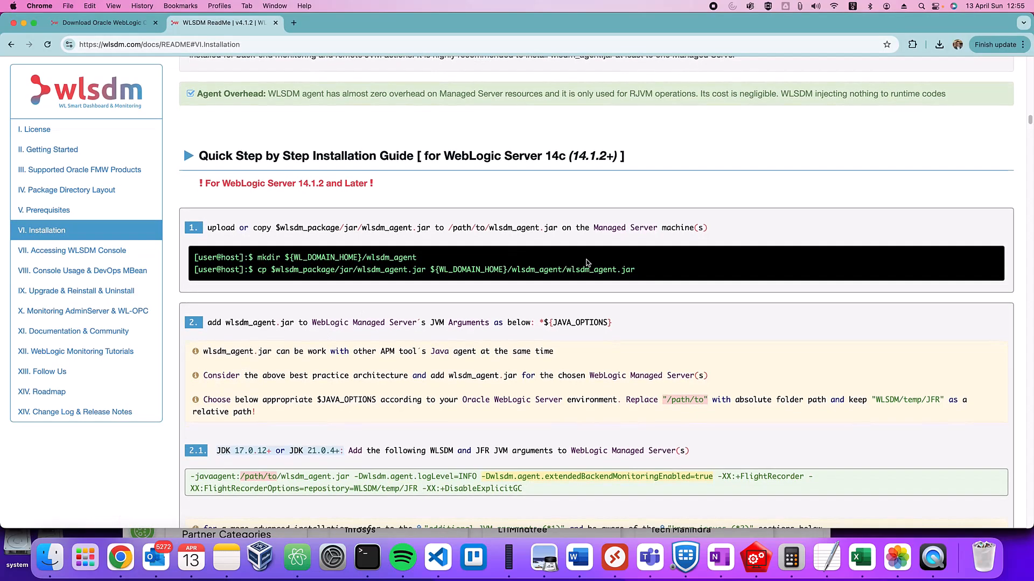
pyautogui.scroll(-1, 587, 261)
pyautogui.moveTo(349, 151); pyautogui.dragTo(541, 153)
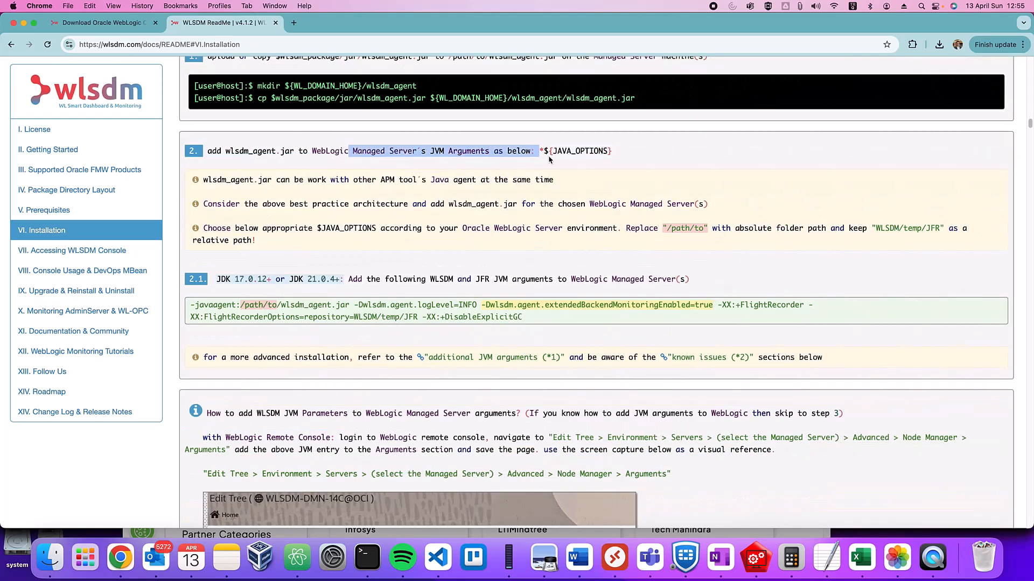
pyautogui.tripleClick(192, 303)
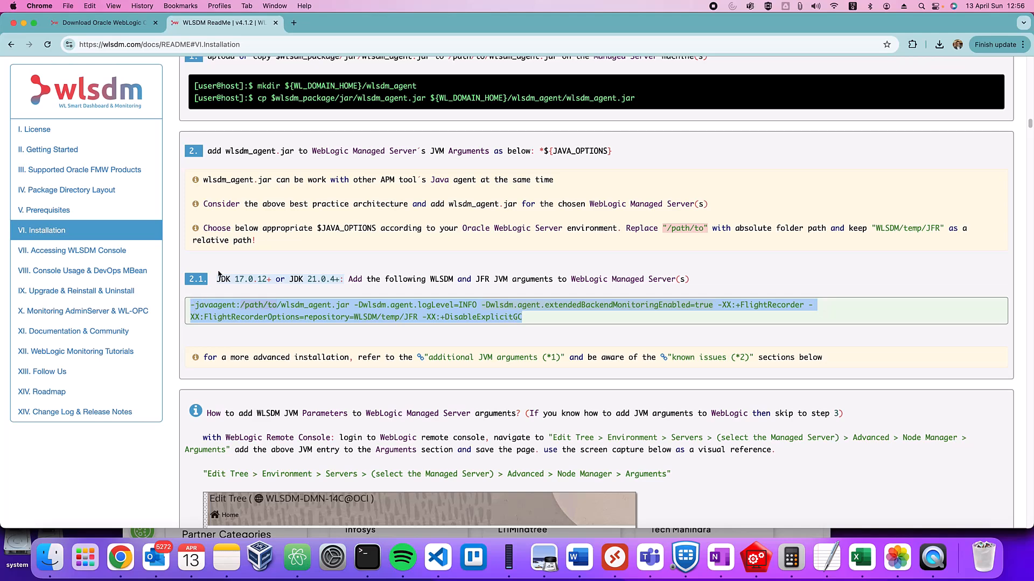
# Step: Switch to WebLogic Remote Console and open the advanced Node Manager settings of managed server WLS-14C-MS1
pyautogui.click(756, 559)
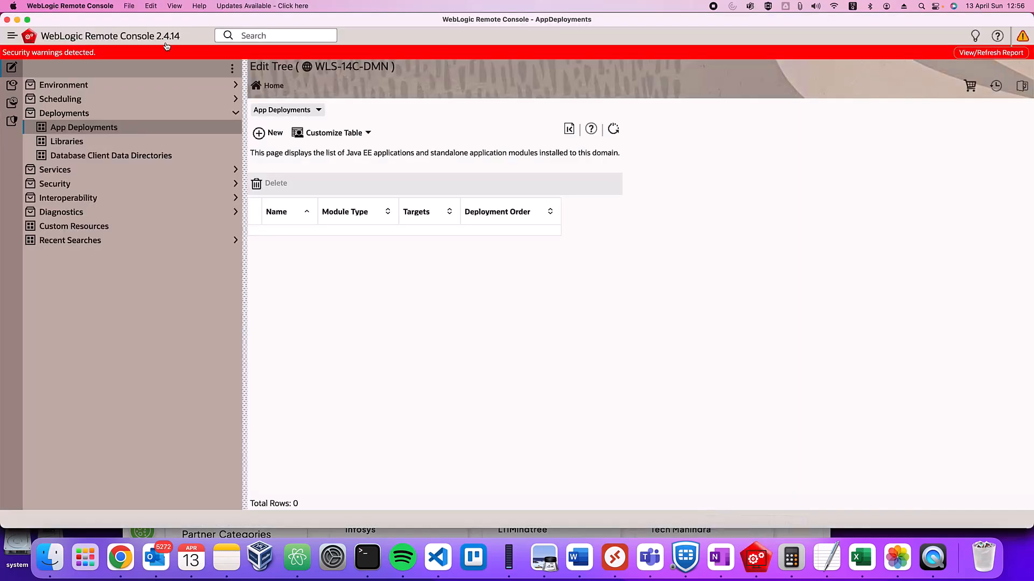
pyautogui.click(74, 86)
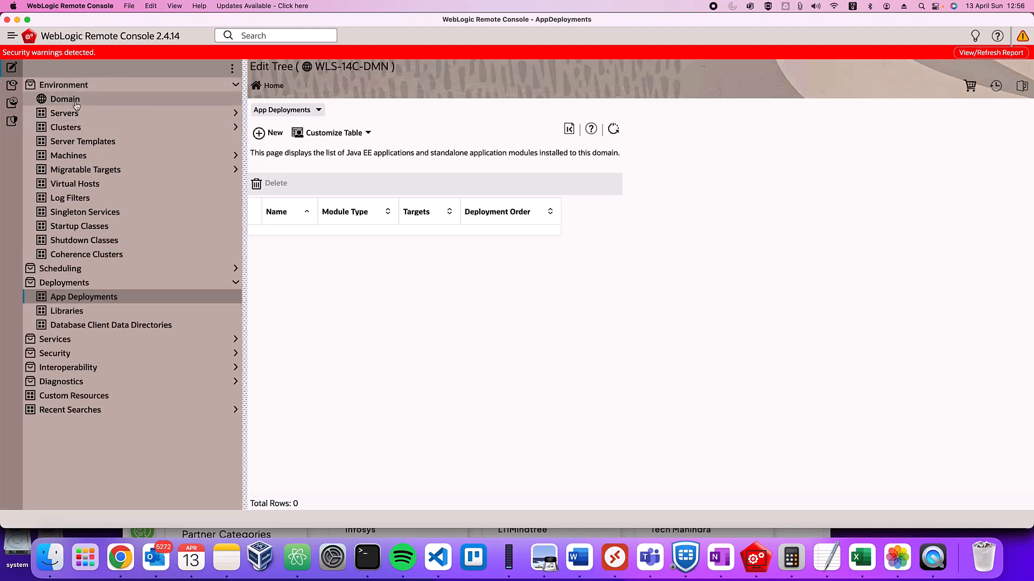
pyautogui.click(76, 114)
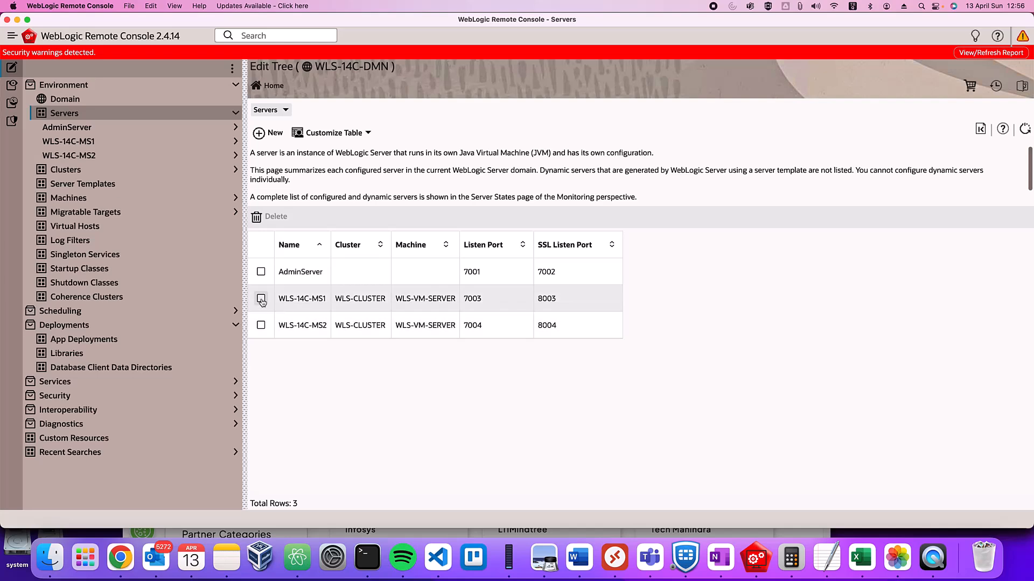
pyautogui.click(286, 298)
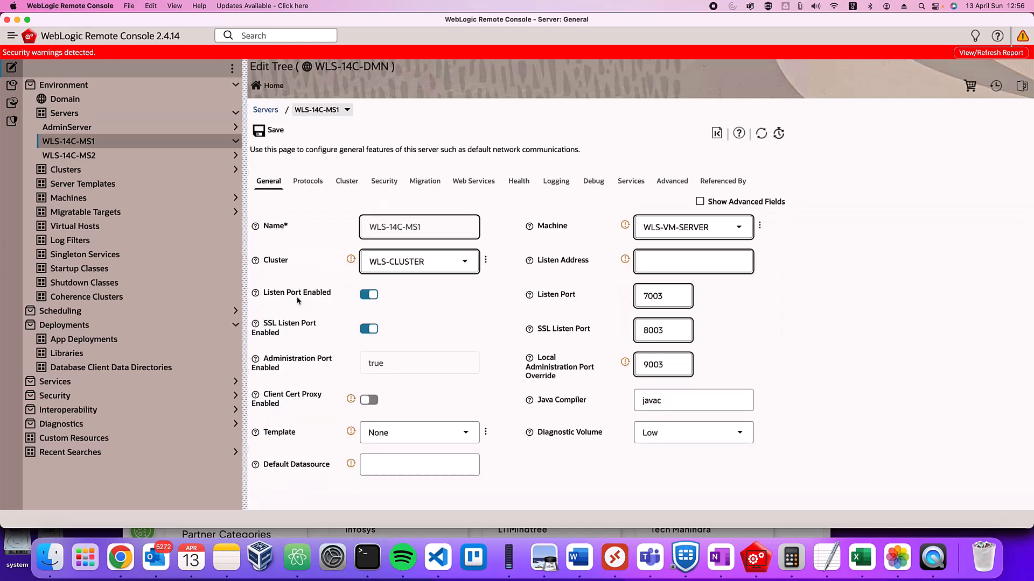
pyautogui.click(672, 182)
pyautogui.click(590, 200)
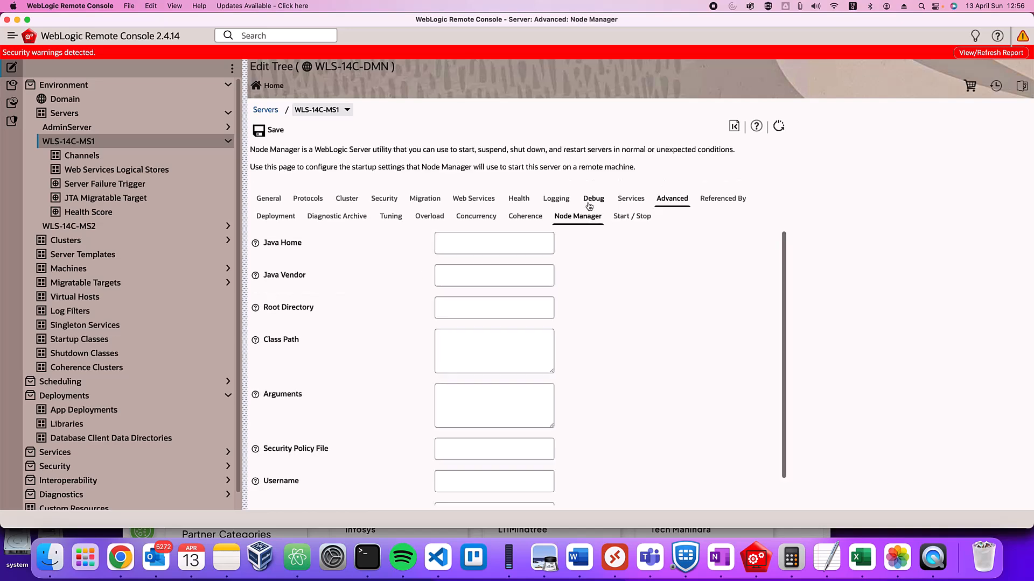
# Step: Paste the copied -javaagent JVM arguments into the server's Arguments field and enlarge the field
pyautogui.scroll(-1, 503, 279)
pyautogui.click(512, 373)
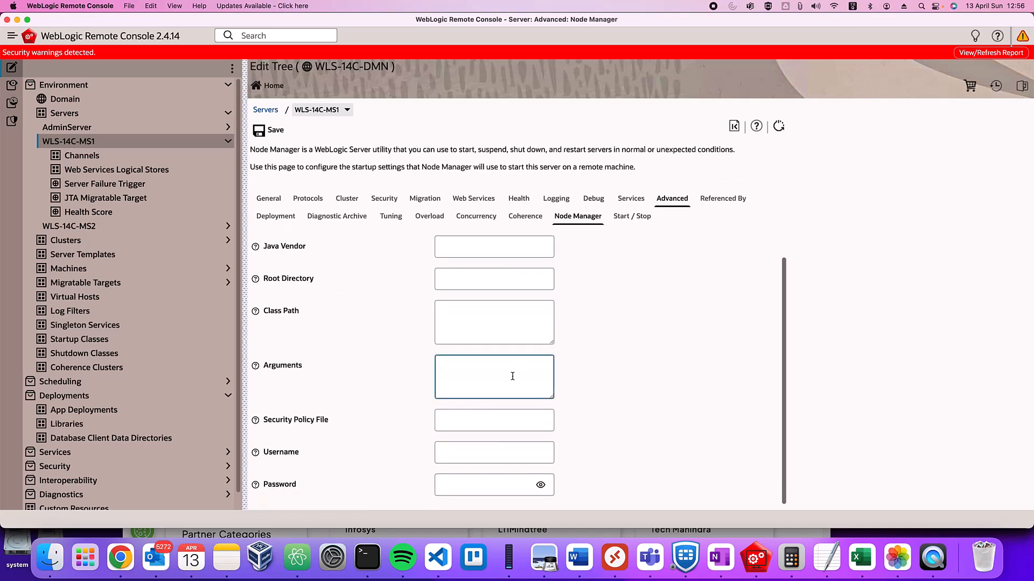
pyautogui.press('super+v')
pyautogui.moveTo(549, 397); pyautogui.dragTo(806, 491)
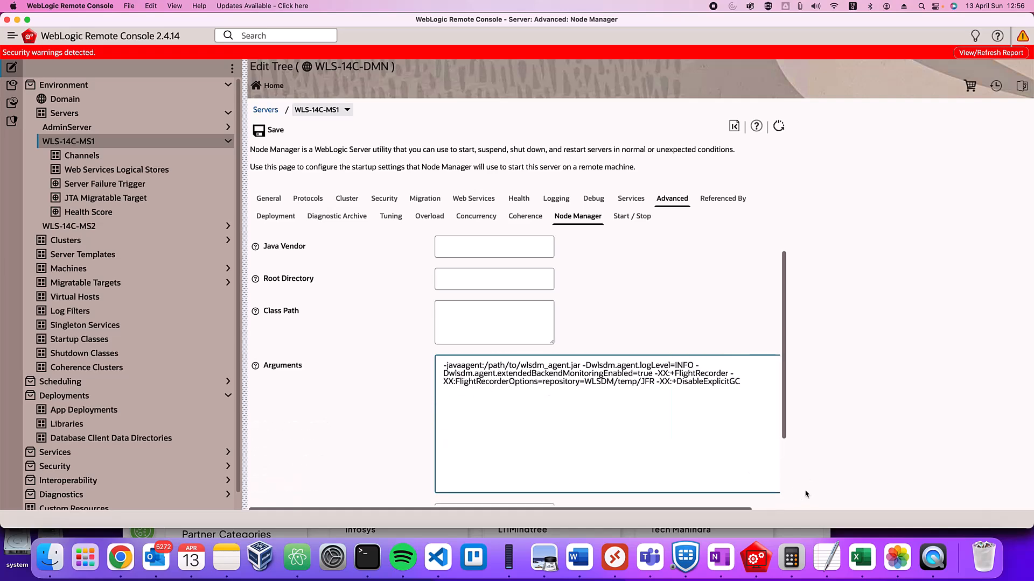
# Step: Switch to Terminal, print the working directory with pwd and copy the domain's absolute path
pyautogui.click(368, 558)
pyautogui.write('pwd')
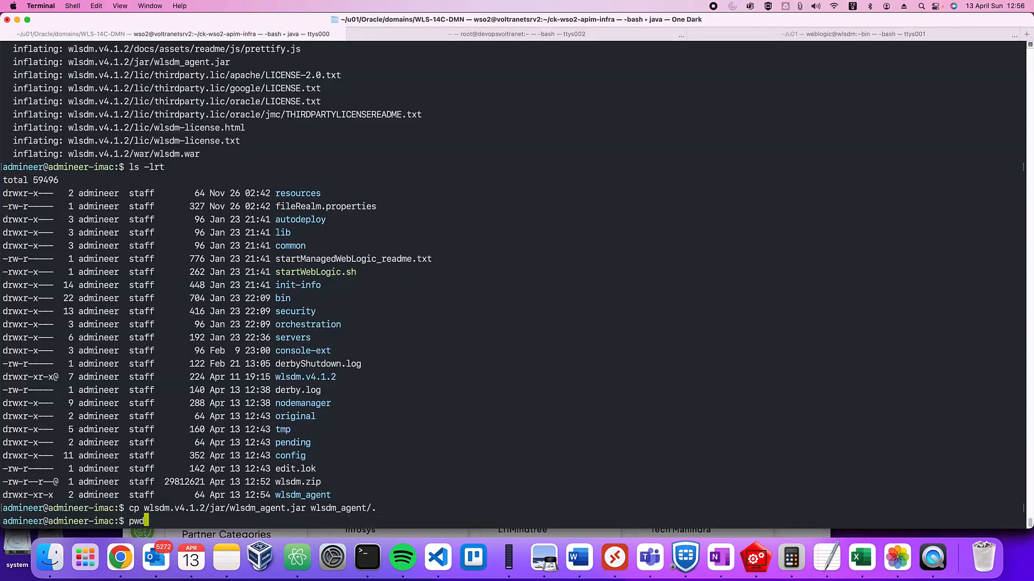
pyautogui.press('Return')
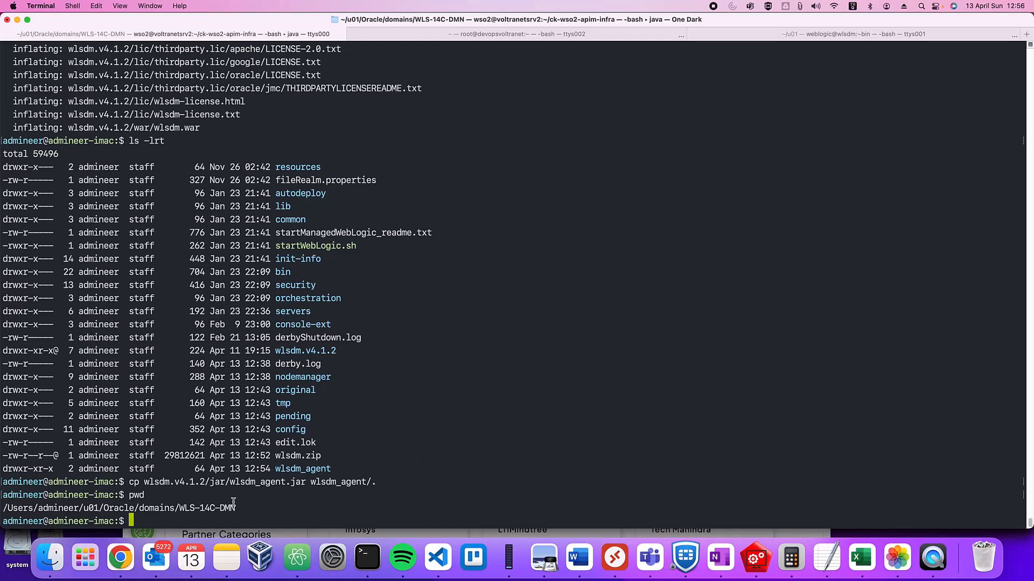
pyautogui.moveTo(235, 508); pyautogui.dragTo(2, 504)
pyautogui.press('super+c')
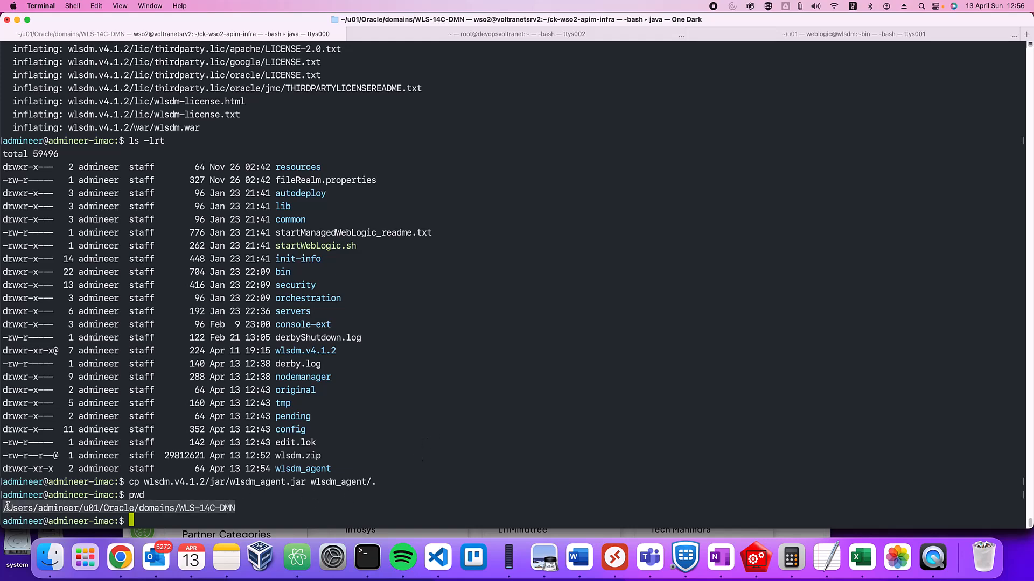
# Step: Back in WebLogic Remote Console, replace /path/to in the -javaagent argument with the copied WLS-14C-DMN domain path
pyautogui.press('super+Tab')
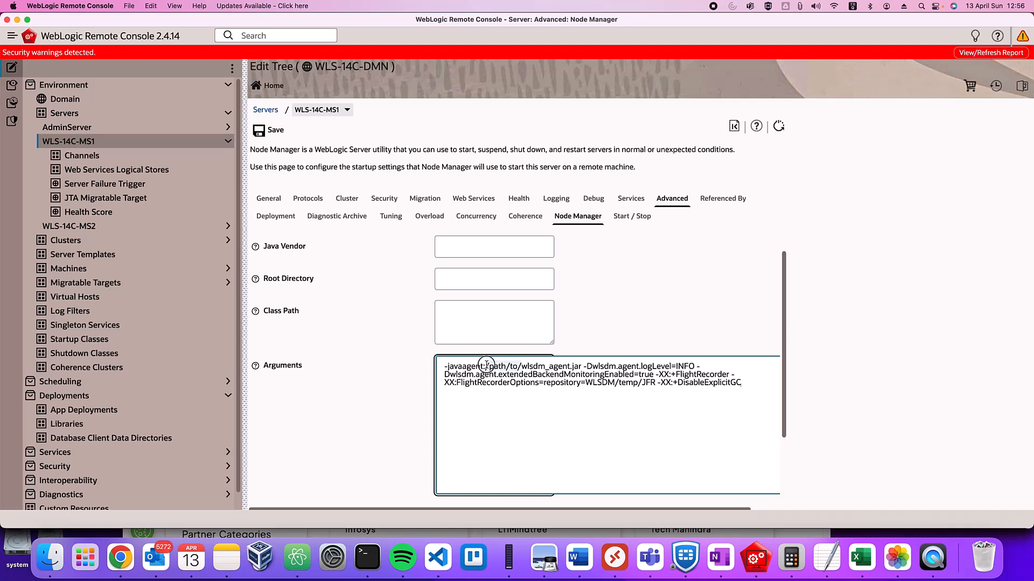
pyautogui.moveTo(486, 365); pyautogui.dragTo(516, 366)
pyautogui.press('super+v')
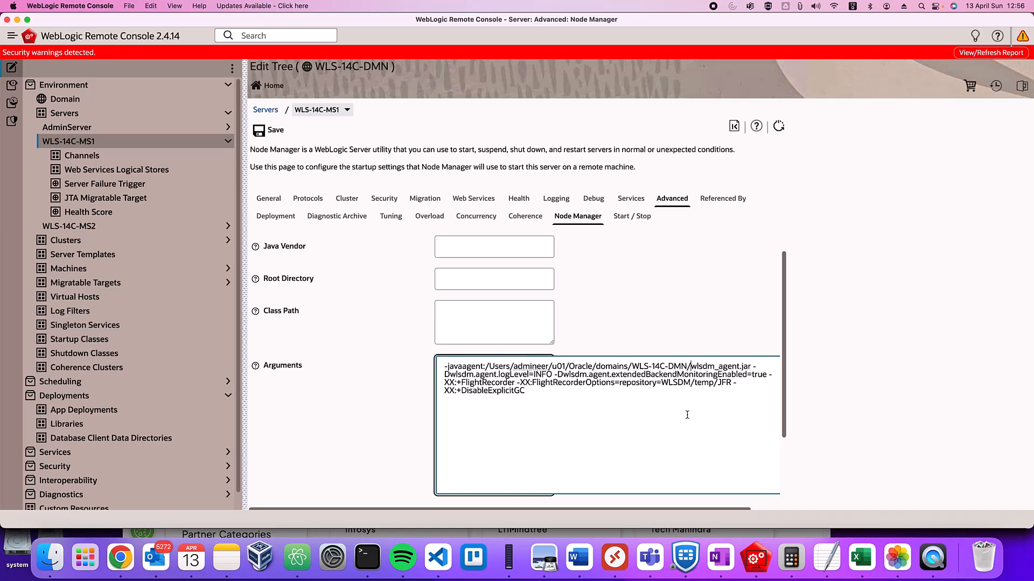
# Step: Save the Node Manager settings of WLS-14C-MS1 and commit the pending changes
pyautogui.click(276, 131)
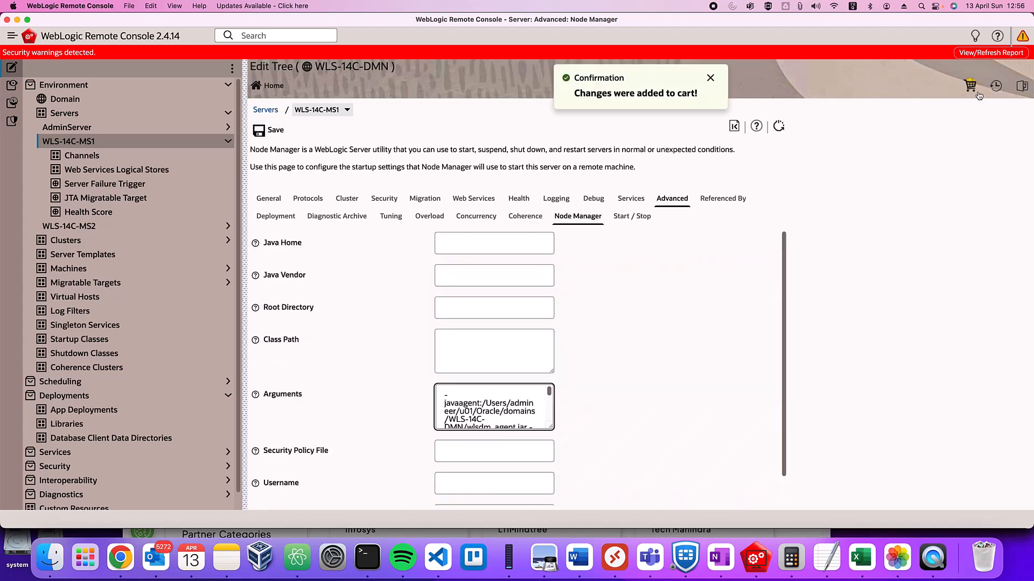
pyautogui.click(973, 90)
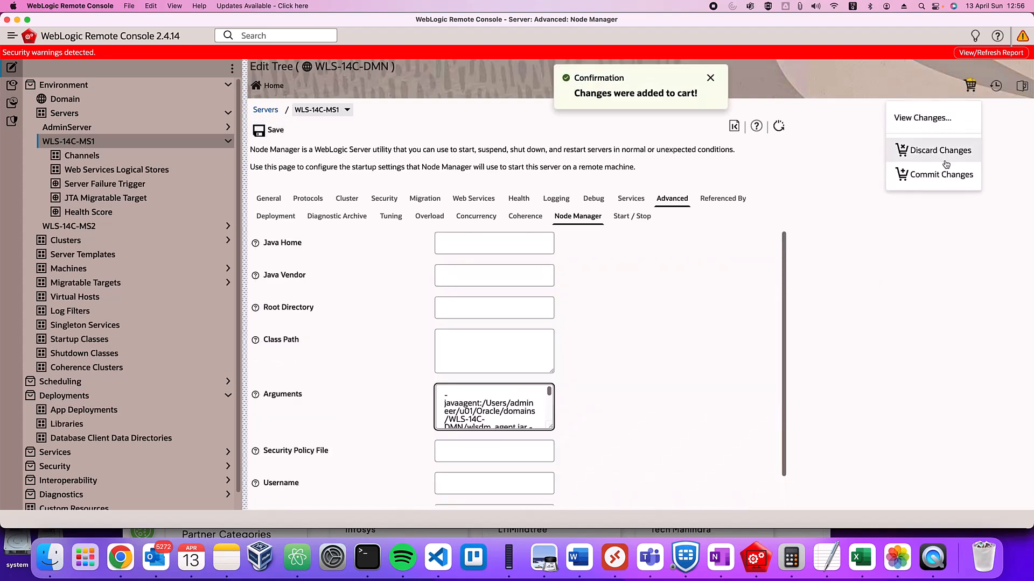
pyautogui.click(942, 176)
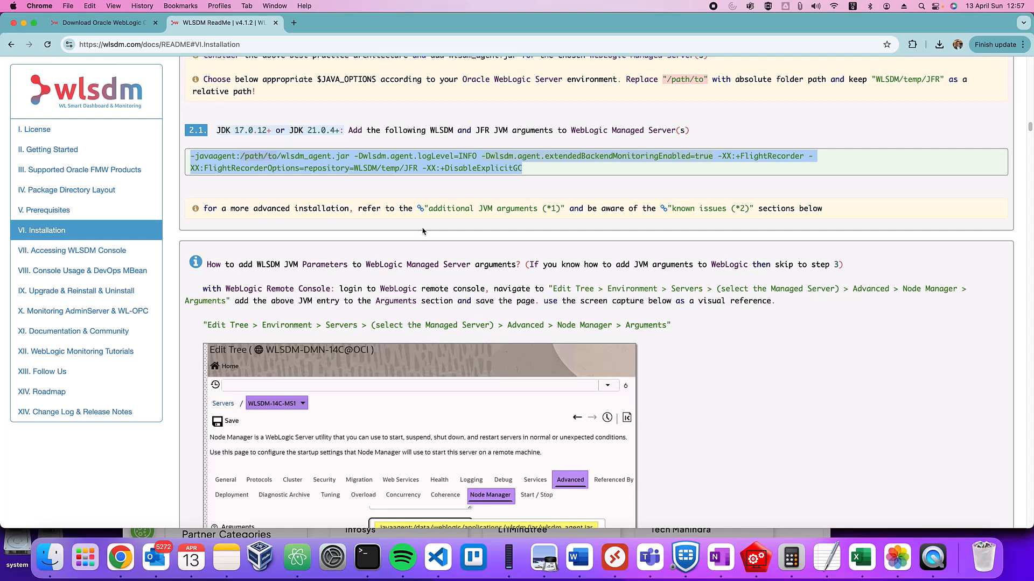
# Step: Review the README's installation steps 3 to 5, covering the server restart and deploying wlsdm.war via Remote Console or WLST
pyautogui.scroll(-3, 422, 228)
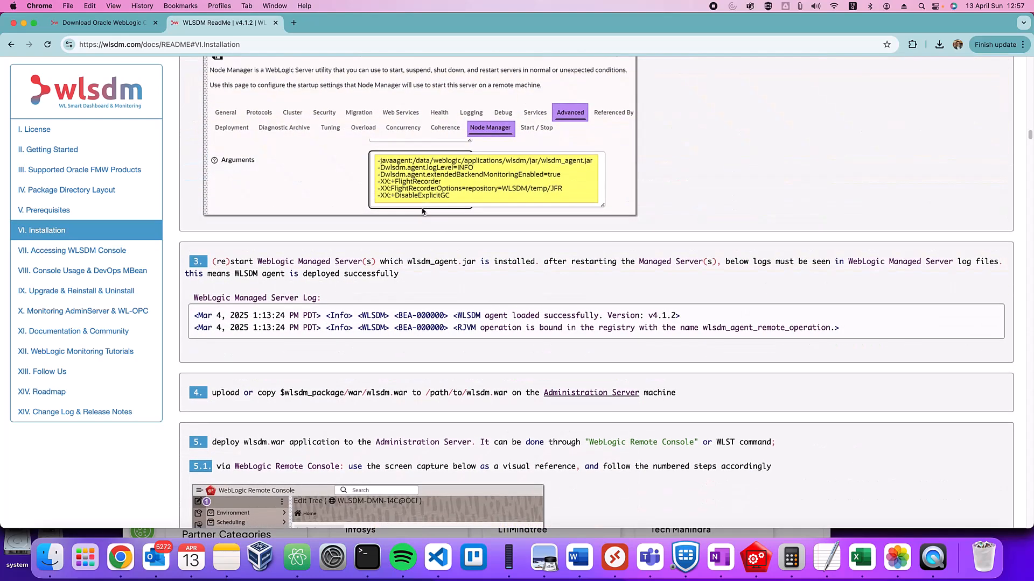
pyautogui.scroll(-2, 423, 211)
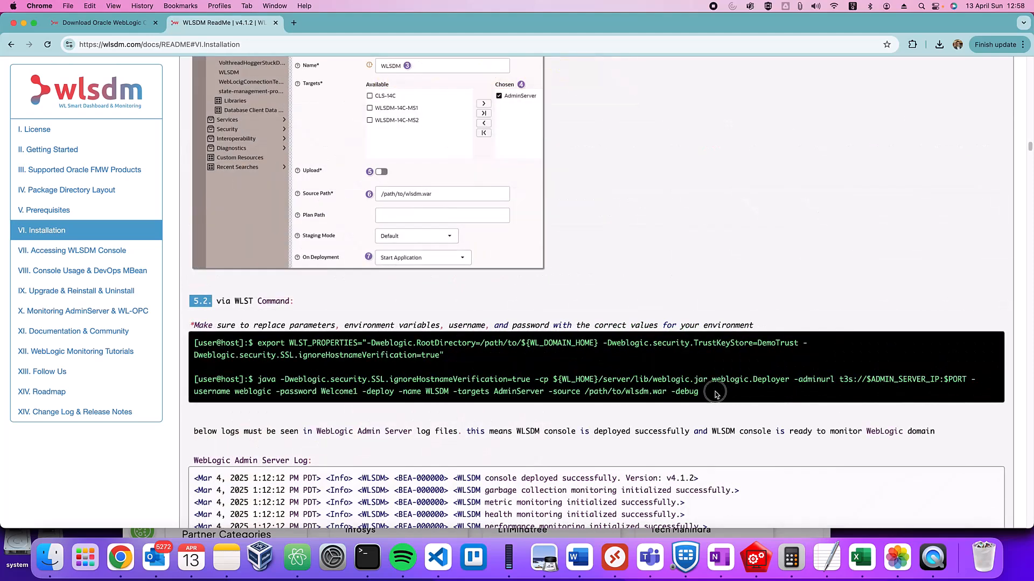
pyautogui.moveTo(705, 392); pyautogui.dragTo(155, 317)
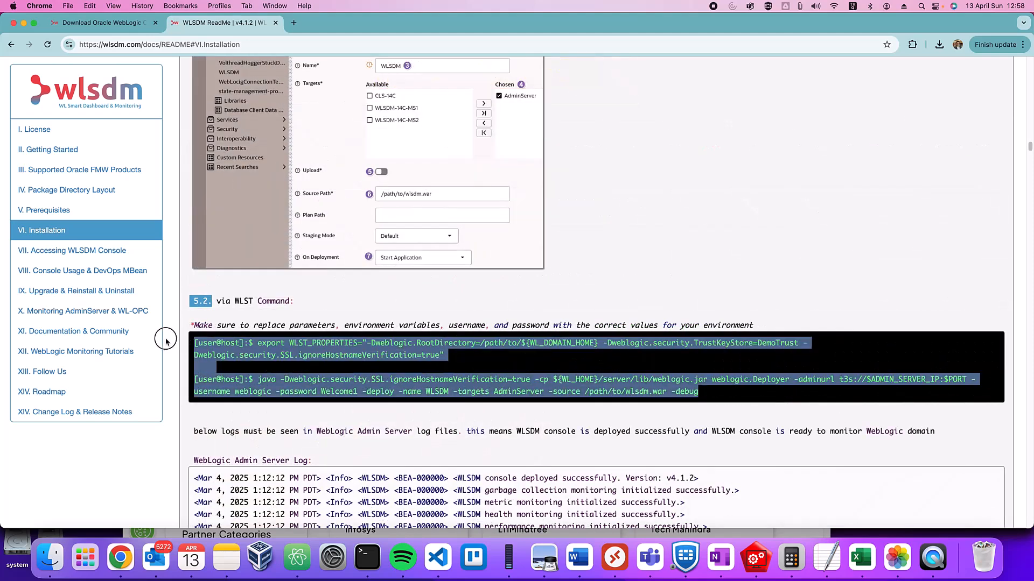
pyautogui.moveTo(155, 316); pyautogui.dragTo(164, 340)
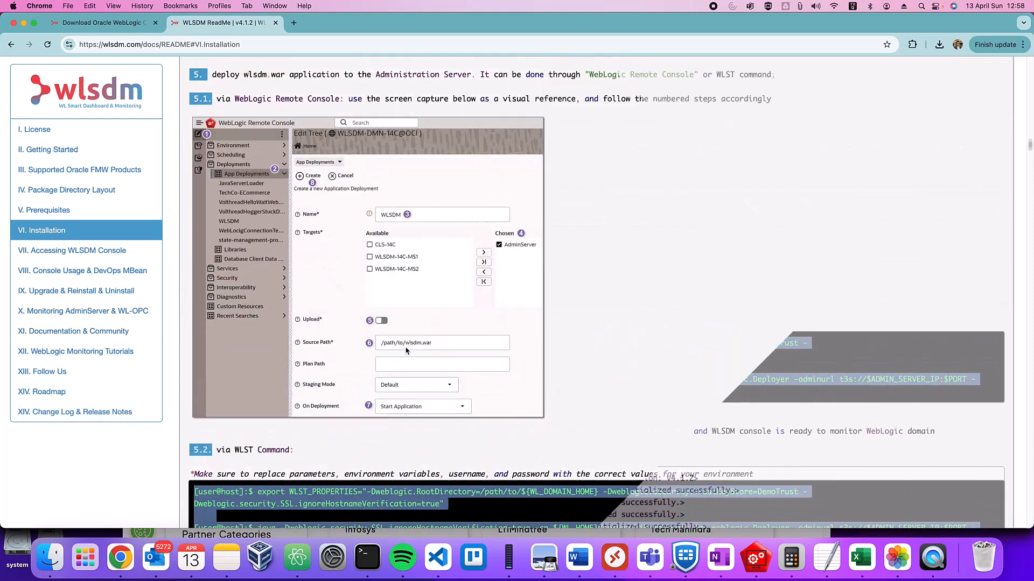
pyautogui.scroll(-3, 406, 345)
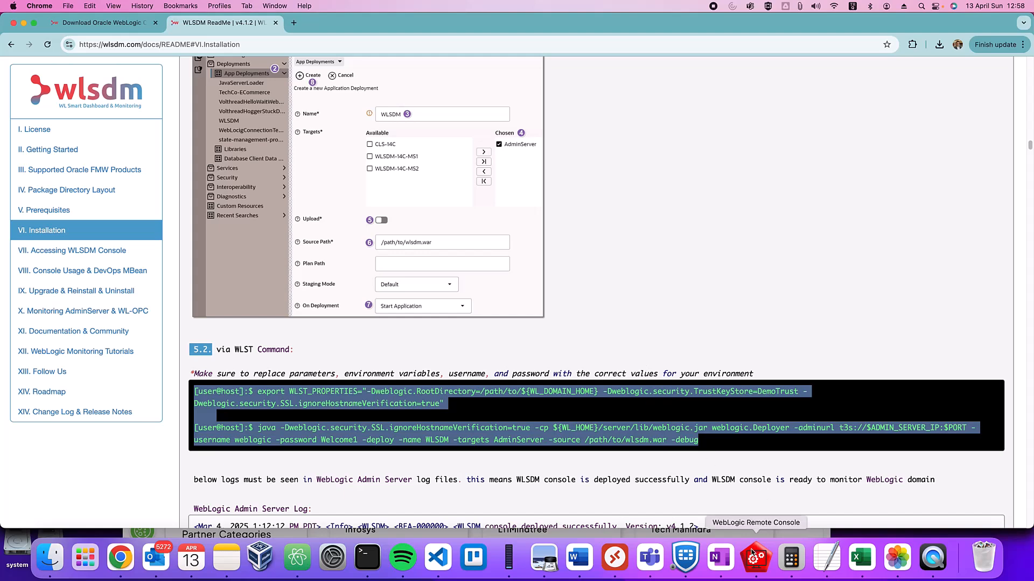
pyautogui.scroll(5, 360, 162)
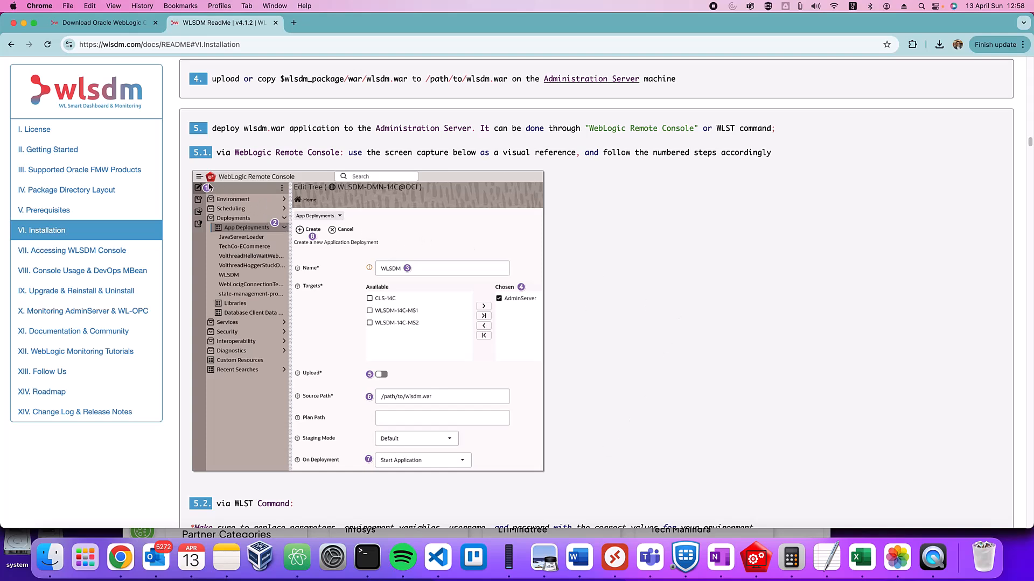
# Step: Switch to WebLogic Remote Console and start a new application deployment named WLSDM in the Edit Tree
pyautogui.click(756, 559)
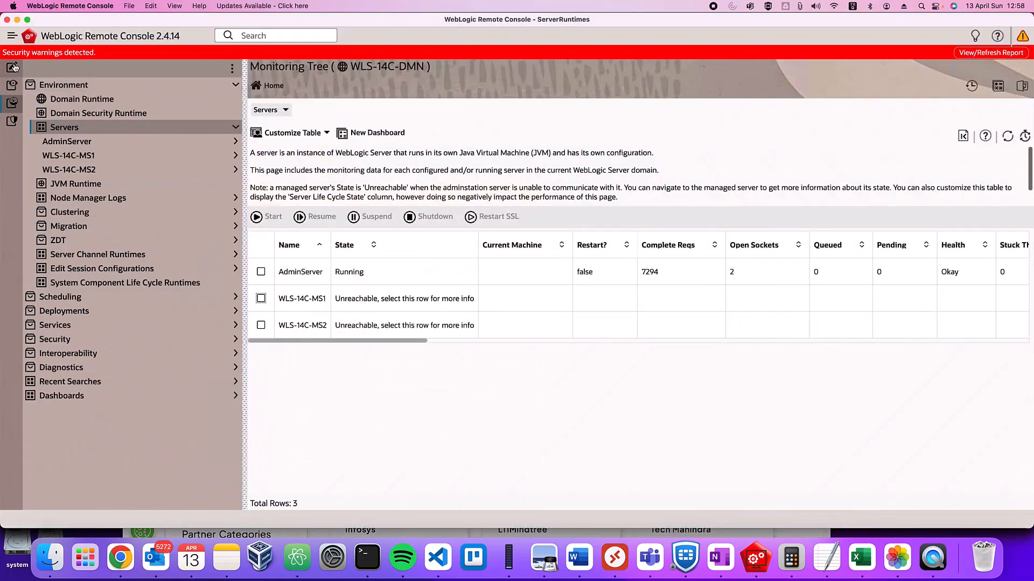
pyautogui.click(12, 68)
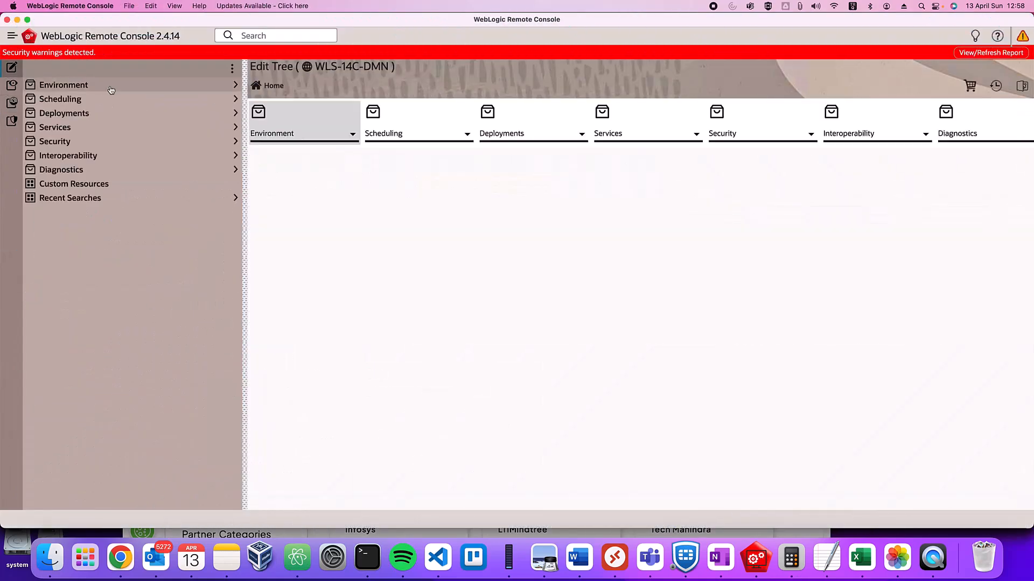
pyautogui.click(86, 113)
pyautogui.click(92, 127)
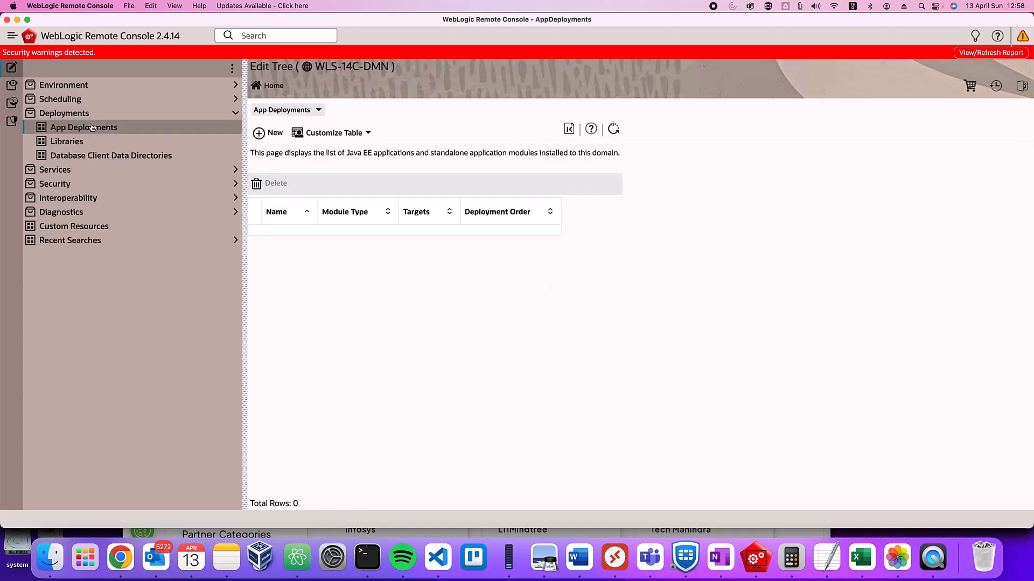
pyautogui.click(264, 134)
pyautogui.click(427, 190)
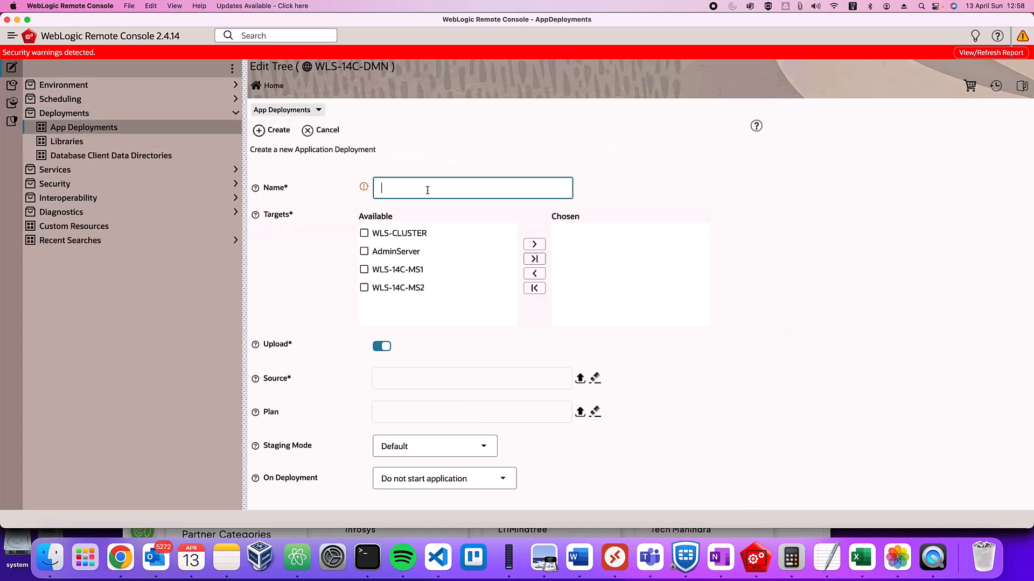
pyautogui.write('WLSDM')
# Step: Target the new deployment to AdminServer and turn off Upload
pyautogui.click(364, 250)
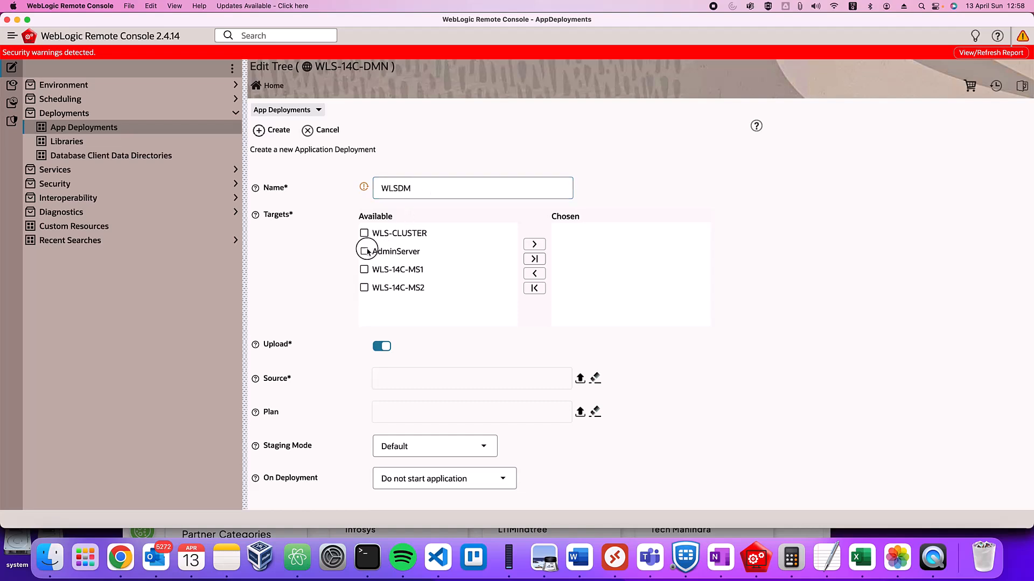
pyautogui.click(526, 245)
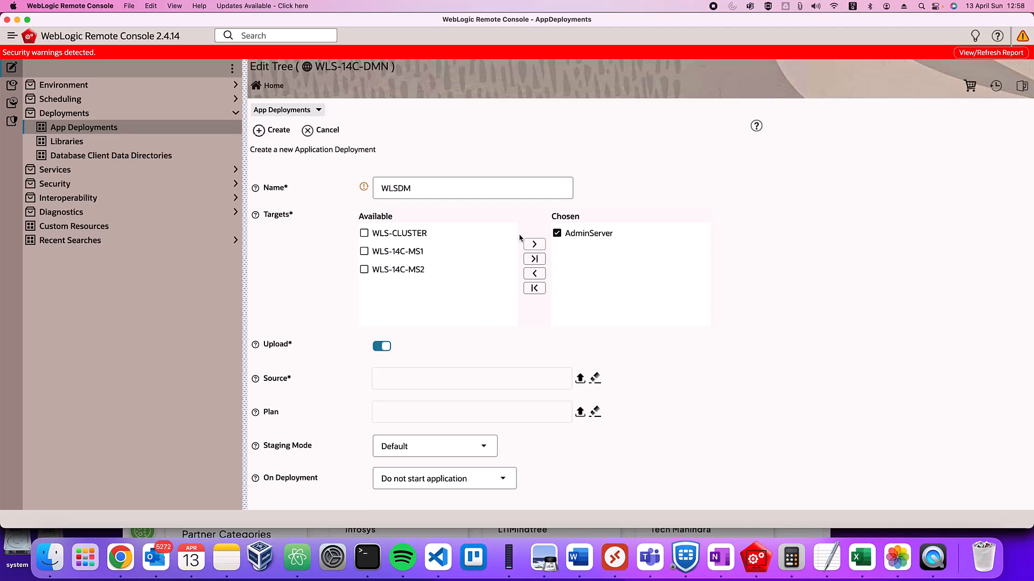
pyautogui.click(382, 346)
# Step: Switch to Terminal, change into wlsdm.v4.1.2/war, list its files and print the directory's absolute path
pyautogui.click(367, 558)
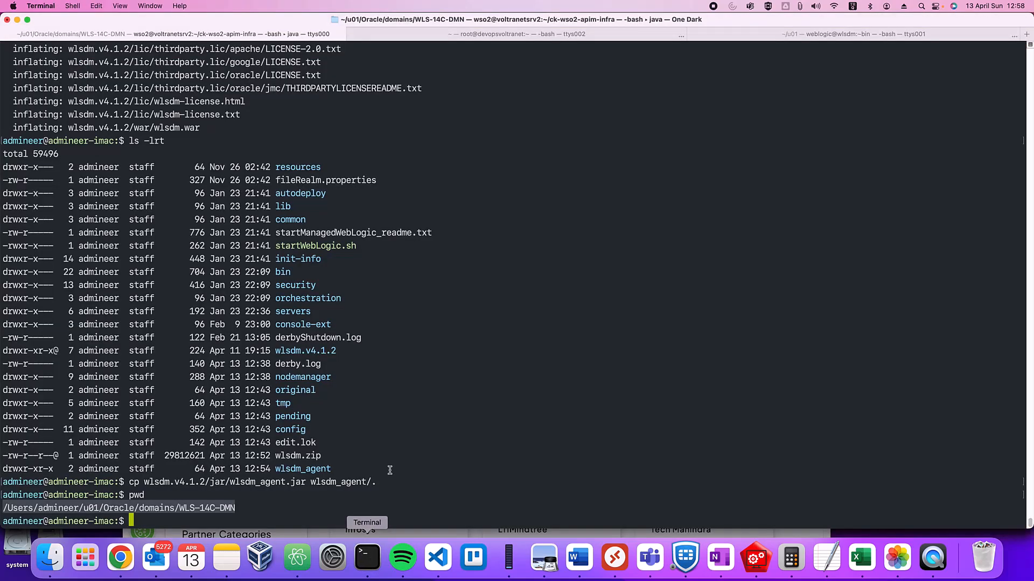
pyautogui.write('cd wlsdm.v4.1.2/war/')
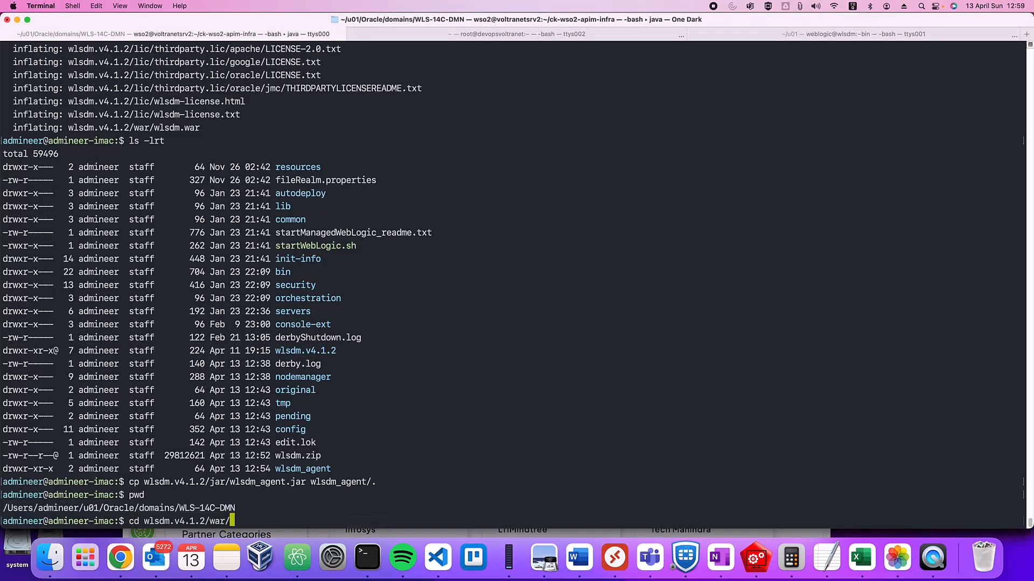
pyautogui.press('Return')
pyautogui.write('pwd')
pyautogui.press('Return')
pyautogui.write('ls -lrt')
pyautogui.press('Return')
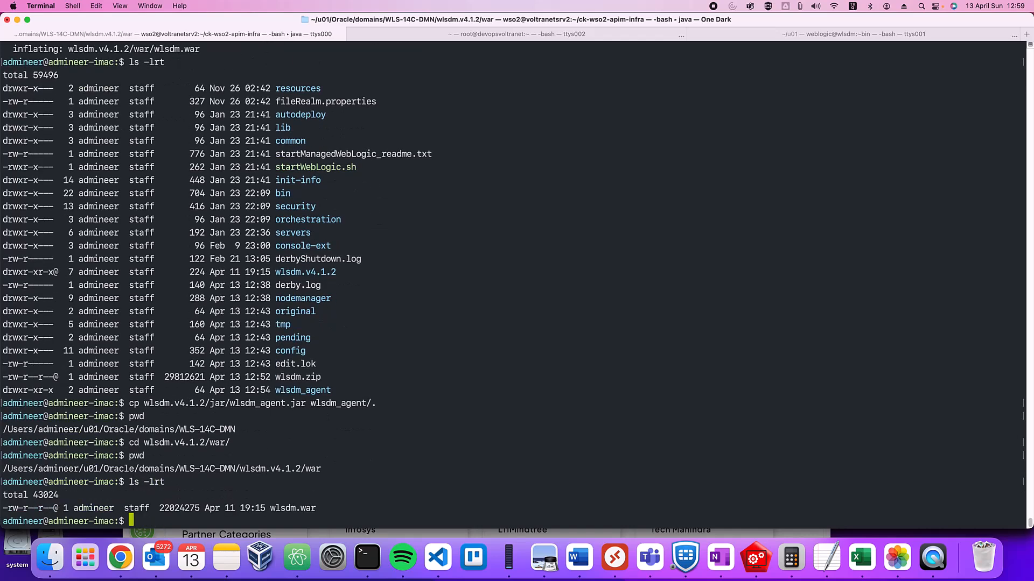
pyautogui.write('pwd')
pyautogui.press('Return')
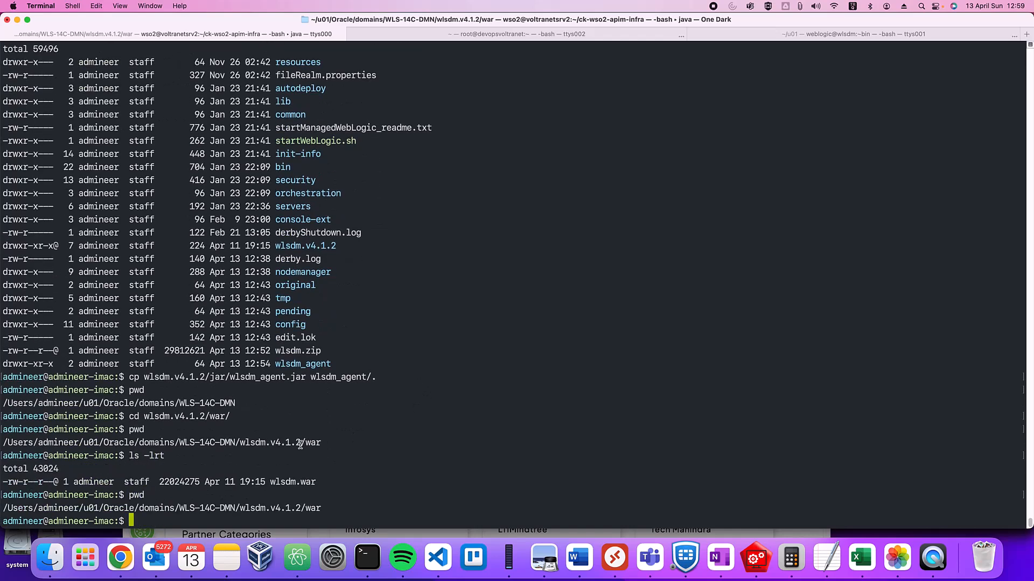
# Step: Back in WebLogic Remote Console, create the deployment with wlsdm.war's absolute path under WLS-14C-DMN/wlsdm.v4.1.2/war as Source Path, and commit the changes
pyautogui.write('lsdm.war')
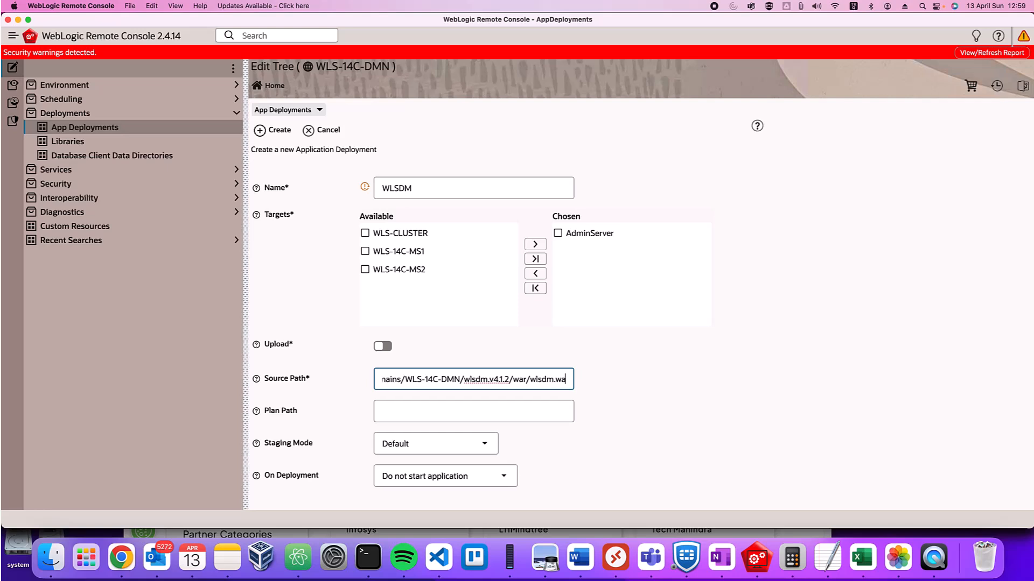
pyautogui.click(272, 130)
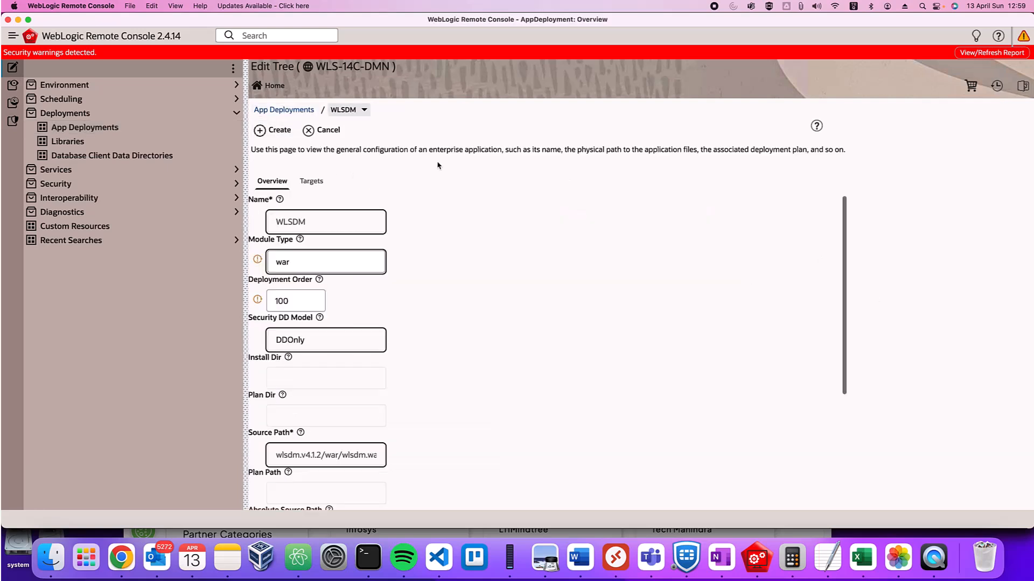
pyautogui.click(971, 88)
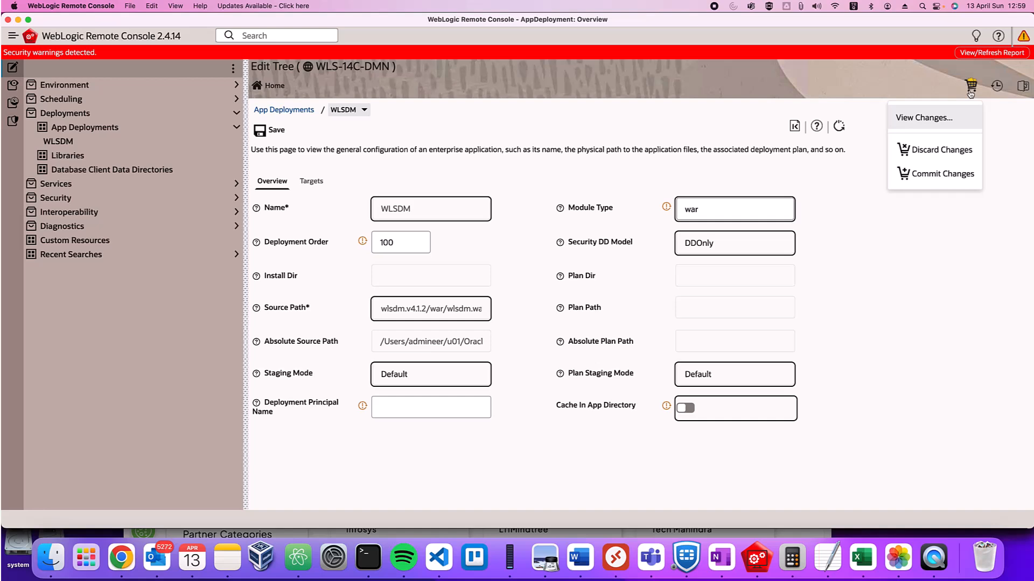
pyautogui.click(940, 176)
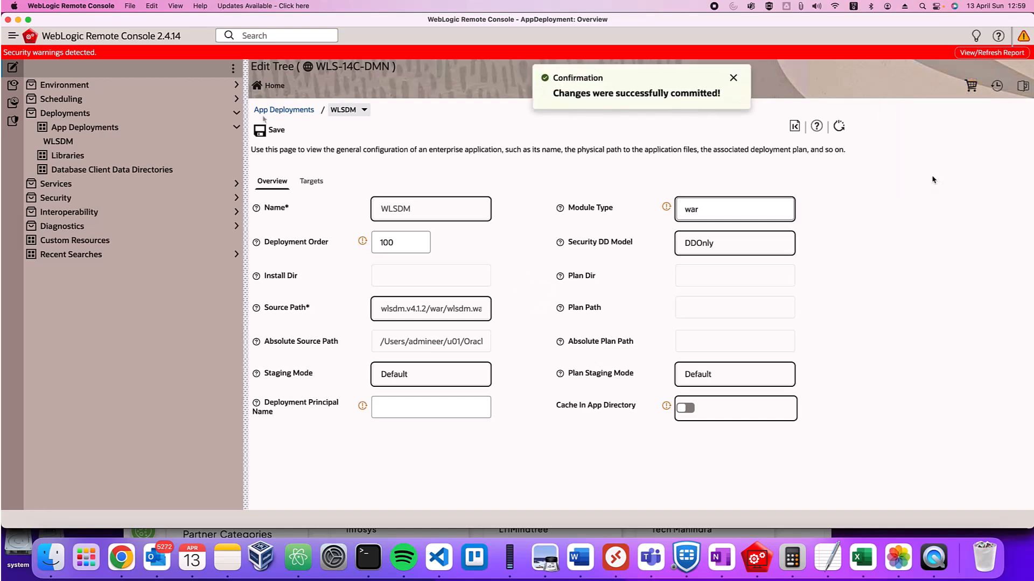
# Step: Start the WLSDM application from Application Management under Deployments in the Monitoring Tree
pyautogui.click(14, 103)
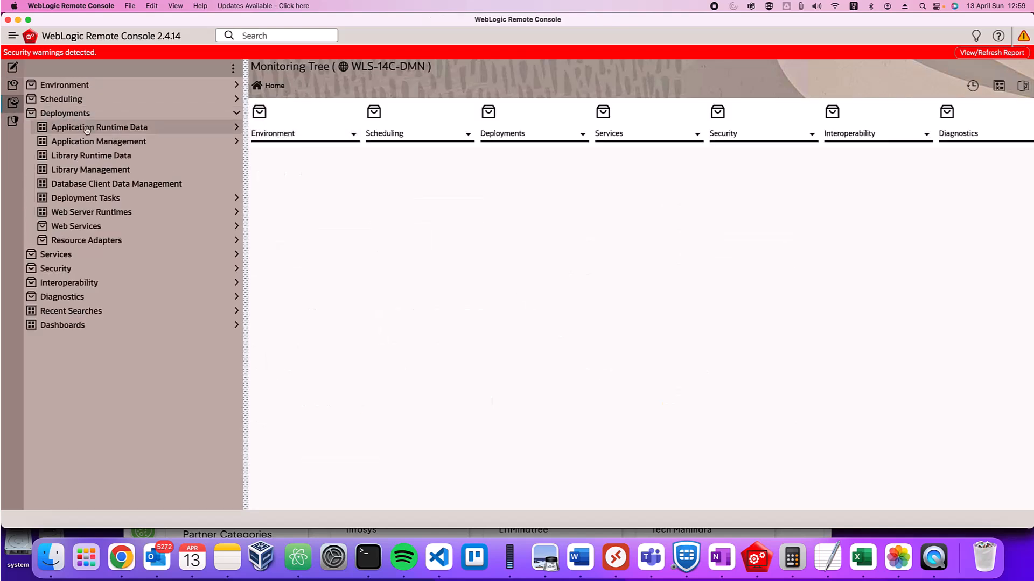
pyautogui.click(86, 141)
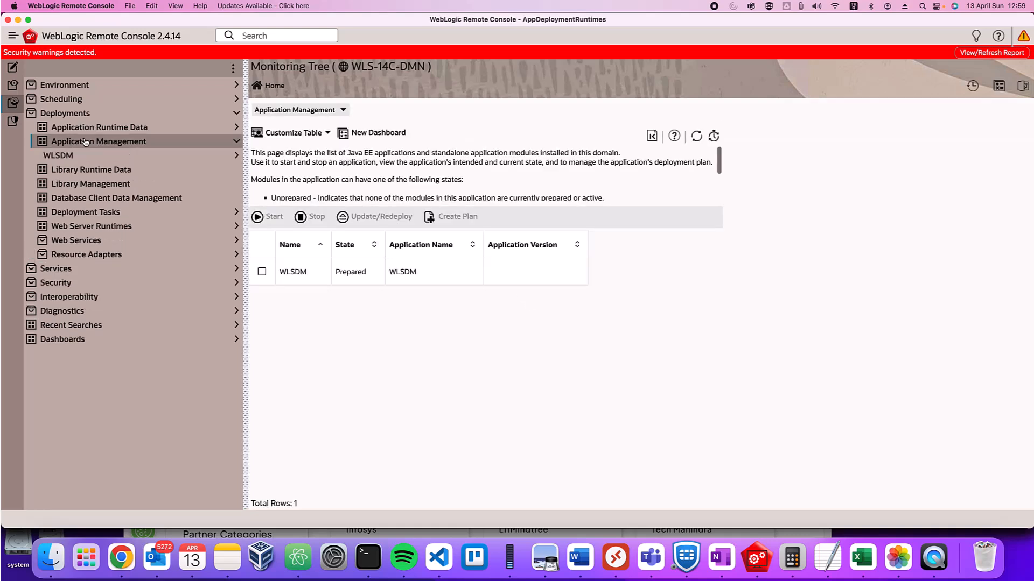
pyautogui.click(261, 272)
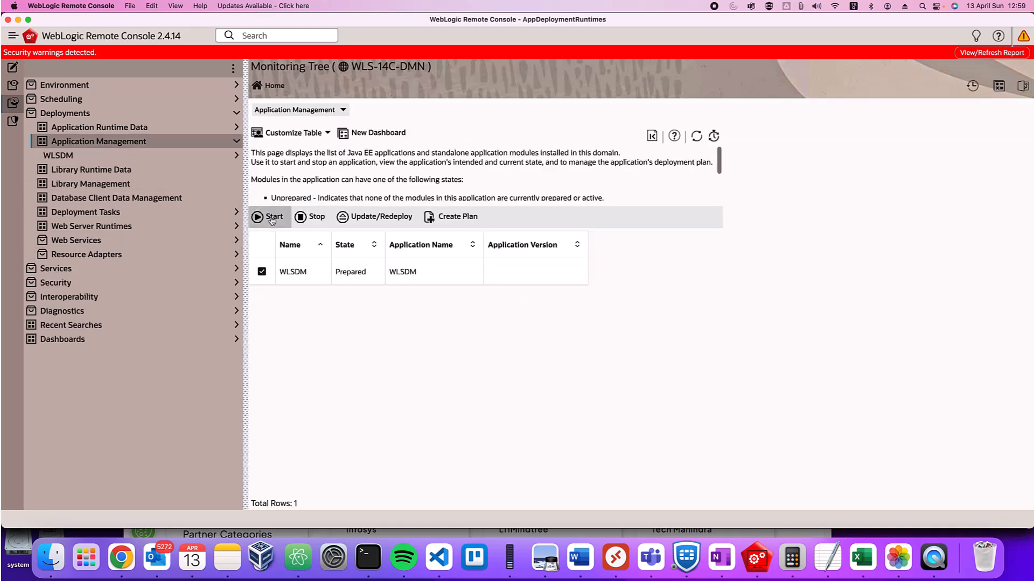
pyautogui.click(272, 218)
pyautogui.click(293, 255)
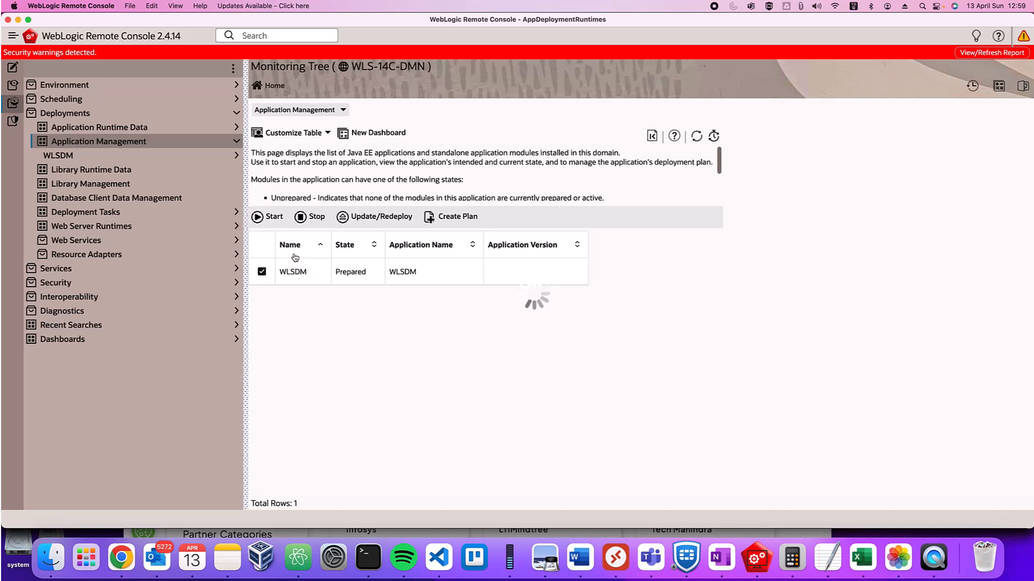
pyautogui.click(861, 79)
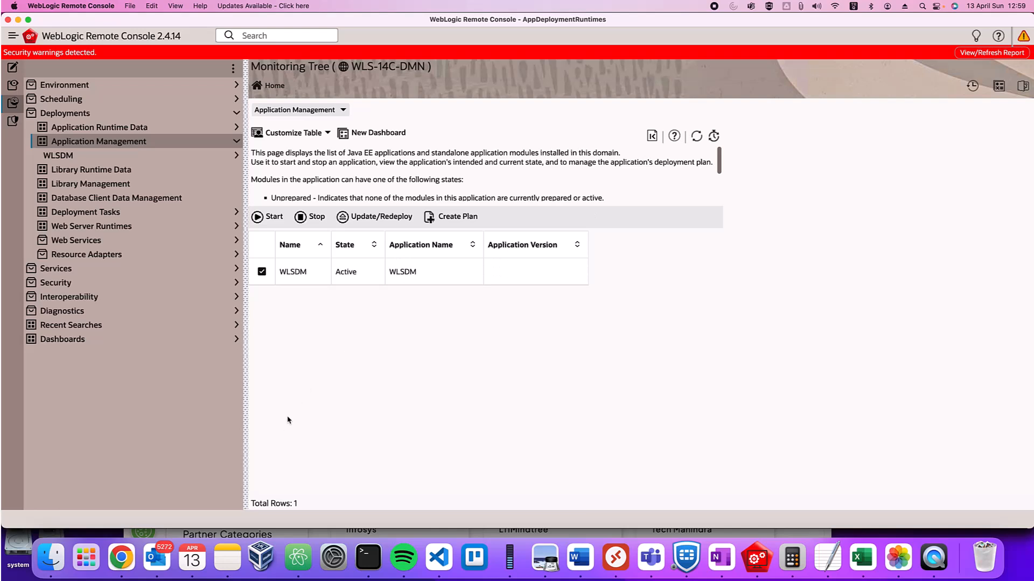
# Step: Switch to Chrome, copy the http console URL from the README's Accessing WLSDM Console section and paste it into a new tab's address
pyautogui.click(130, 560)
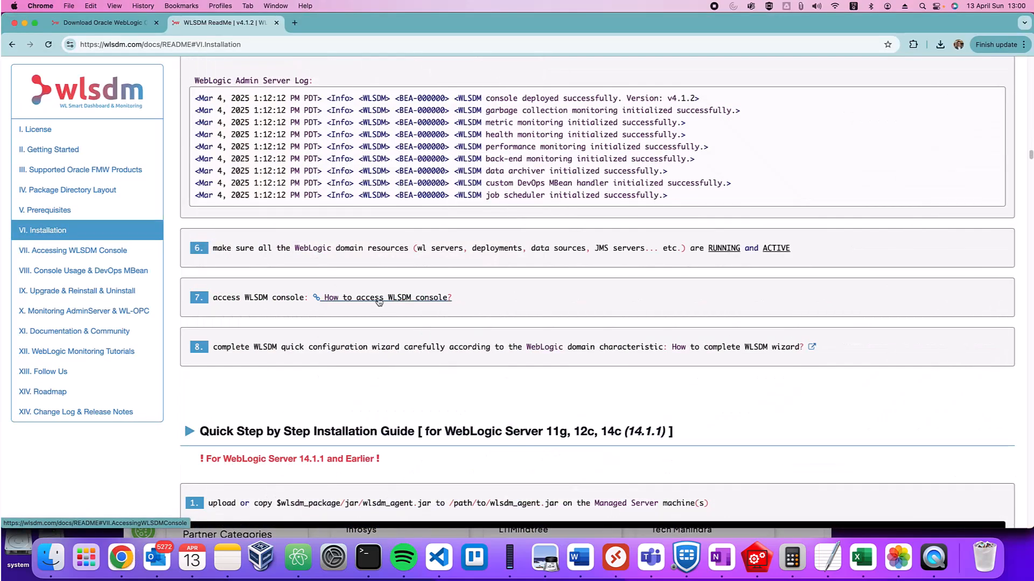
pyautogui.click(421, 303)
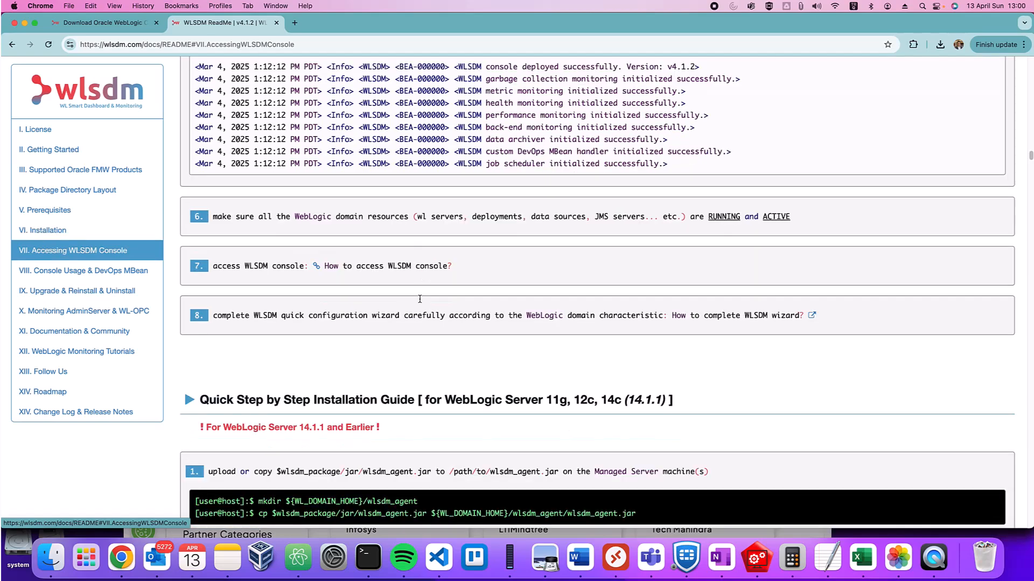
pyautogui.moveTo(418, 217); pyautogui.dragTo(637, 218)
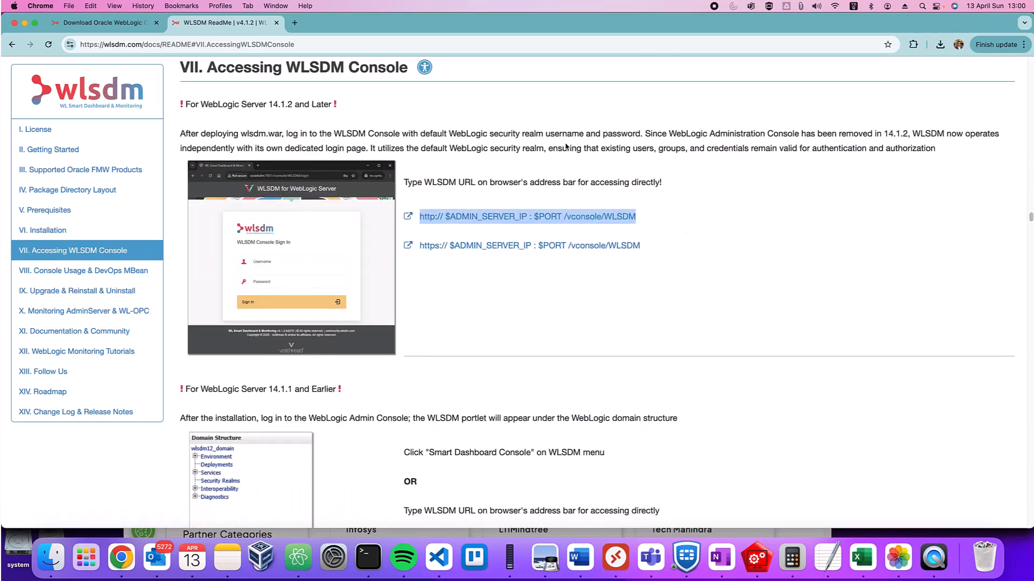
pyautogui.press('super+c')
pyautogui.click(294, 22)
pyautogui.press('super+v')
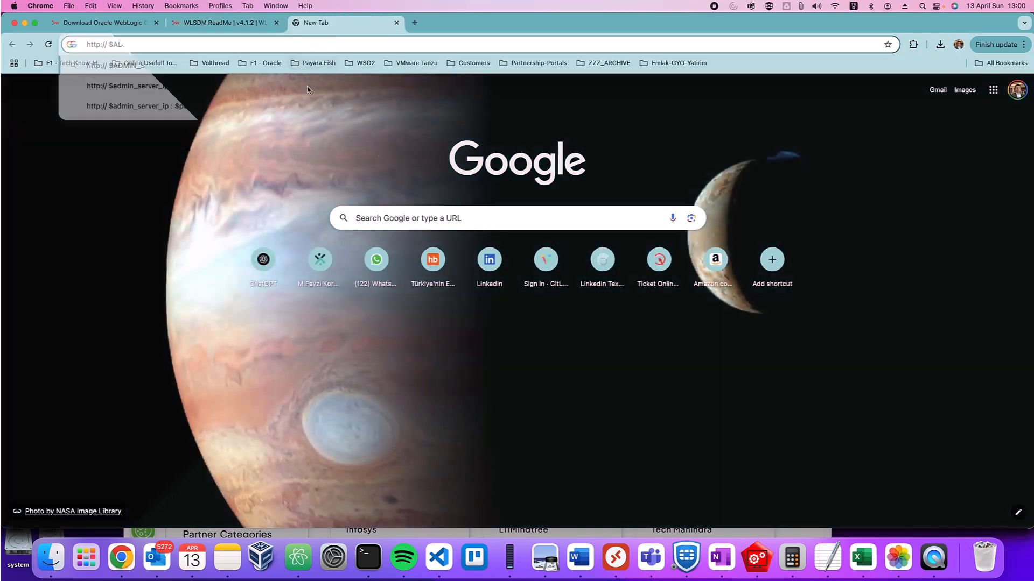
pyautogui.moveTo(181, 44); pyautogui.dragTo(109, 44)
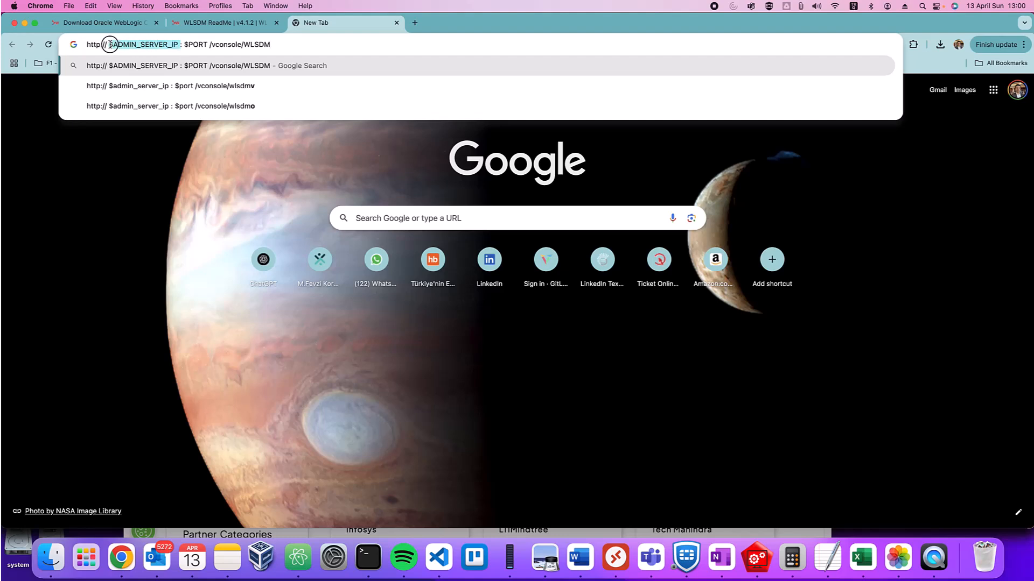
pyautogui.press('BackSpace')
pyautogui.write('loc')
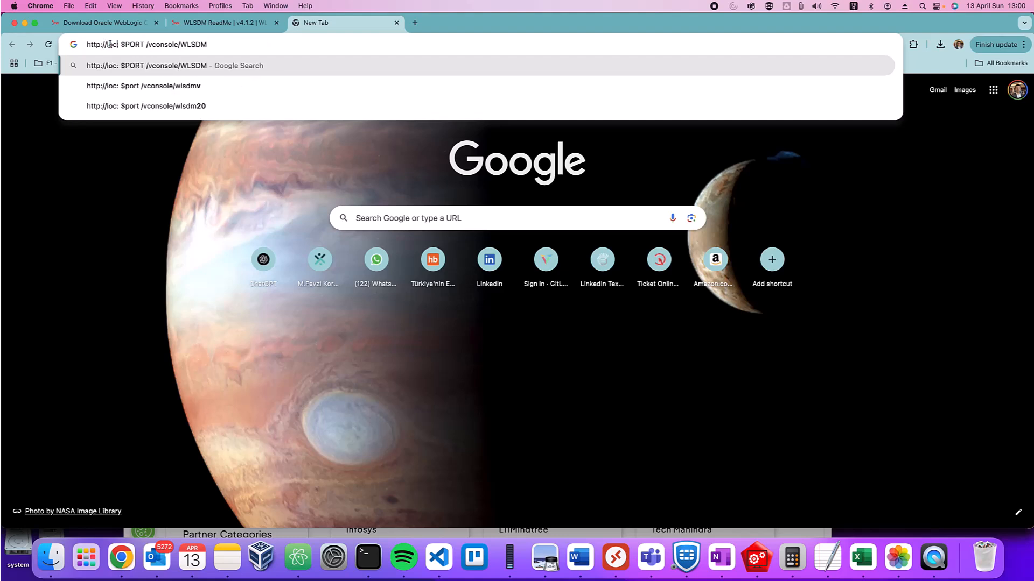
pyautogui.write('alhost:')
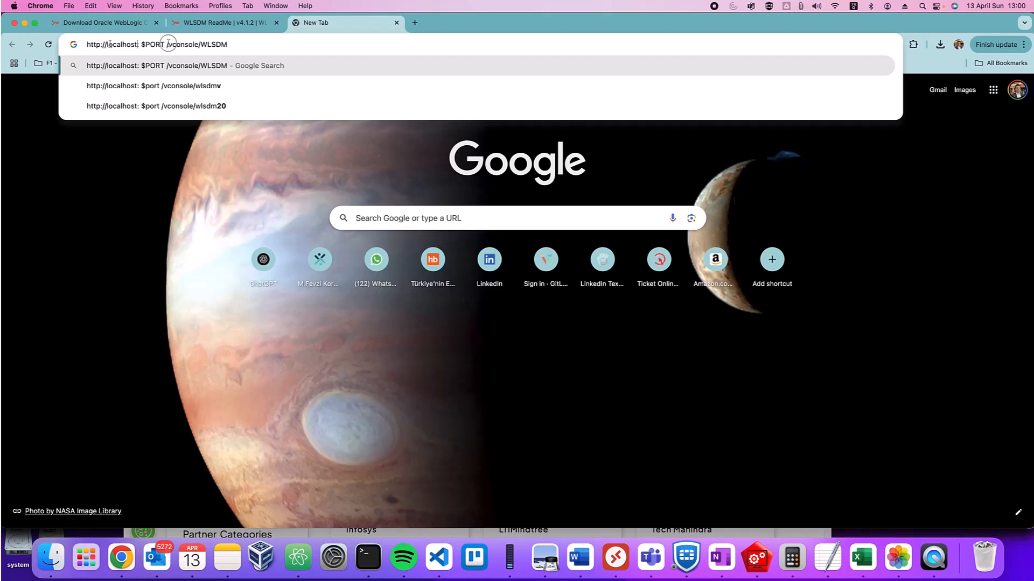
pyautogui.moveTo(168, 44); pyautogui.dragTo(140, 44)
pyautogui.press('BackSpace')
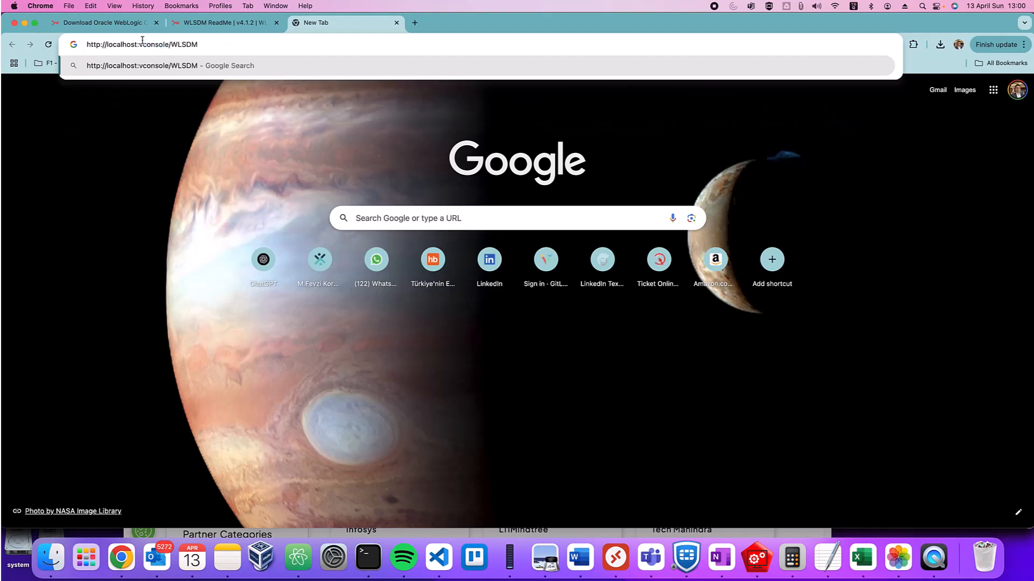
pyautogui.write('7001/')
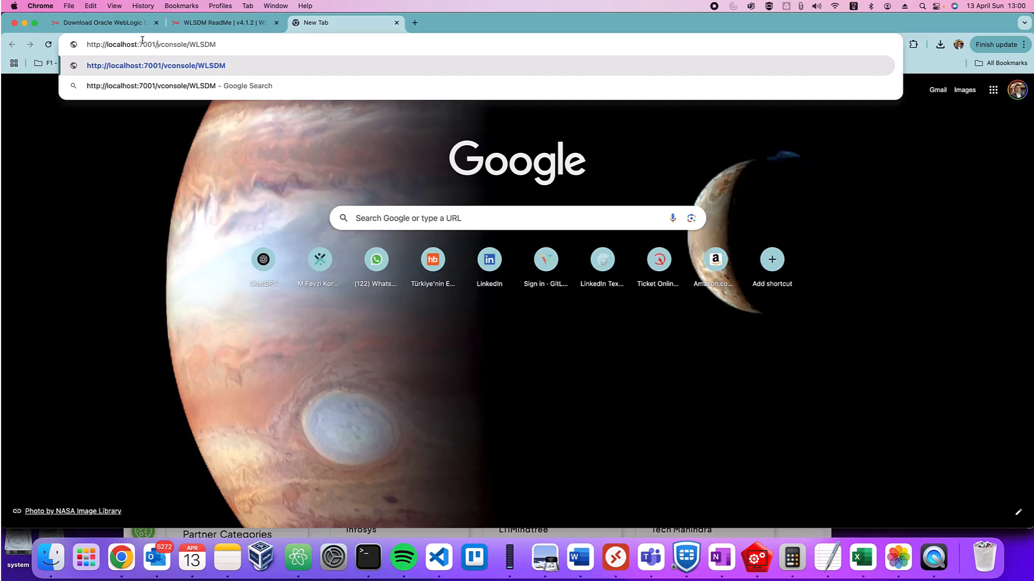
pyautogui.press('Return')
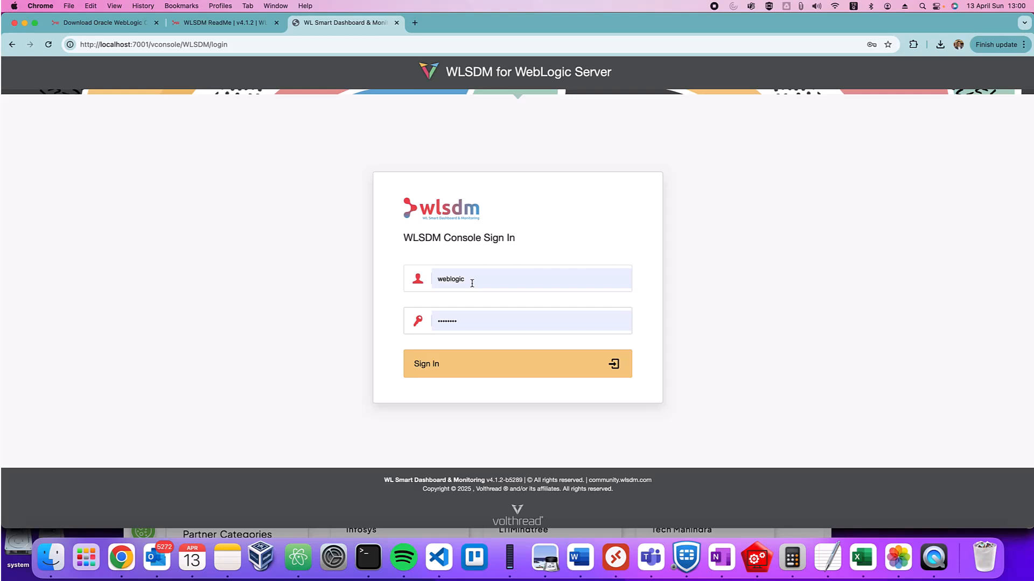
pyautogui.click(415, 363)
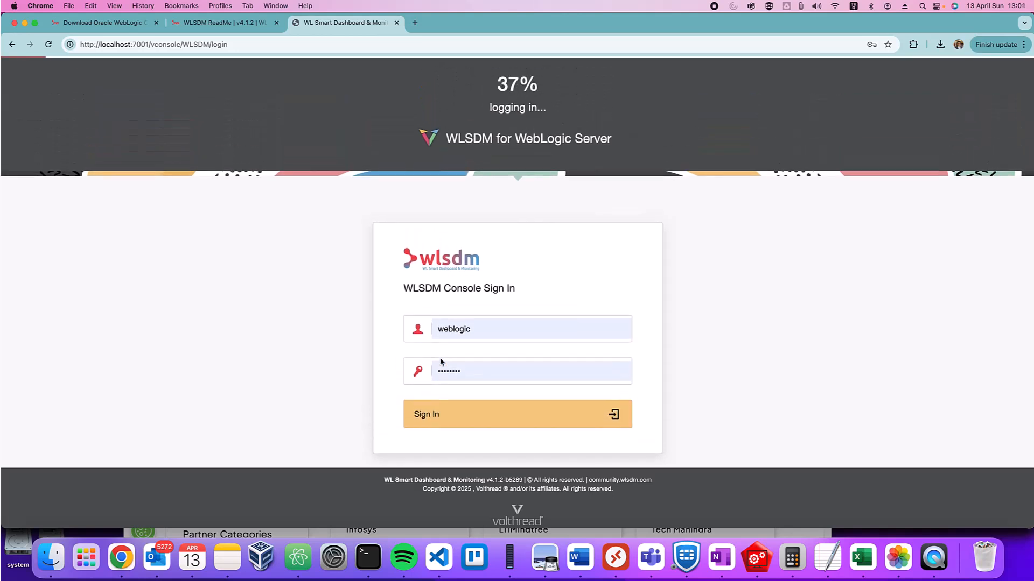